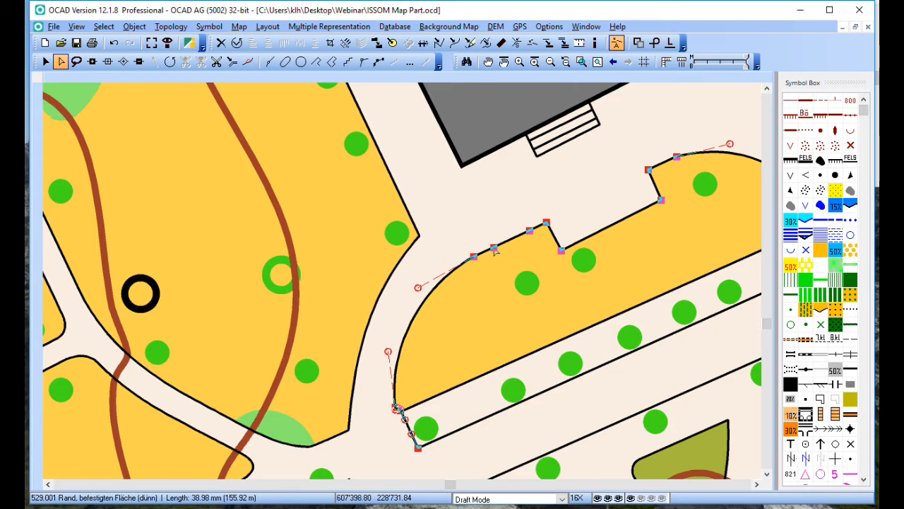
Reshape the edge line into a rectangular notch cut into the yellow area, just before the existing recess below the building.
drag(495, 250, 520, 264)
click(502, 262)
Select the yellow open area, add two vertices along its border and move them onto the corners of the edge line's notch.
click(495, 251)
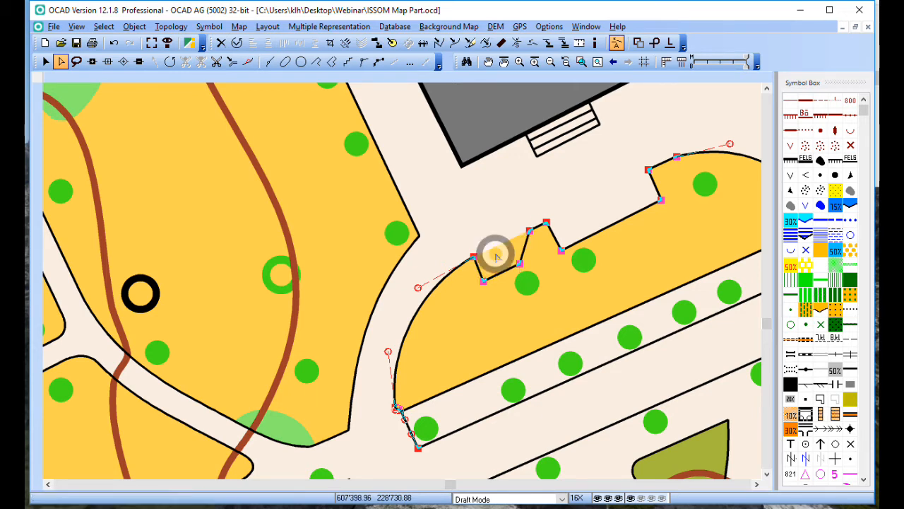
ctrl+click(527, 233)
ctrl+click(508, 241)
ctrl+click(490, 249)
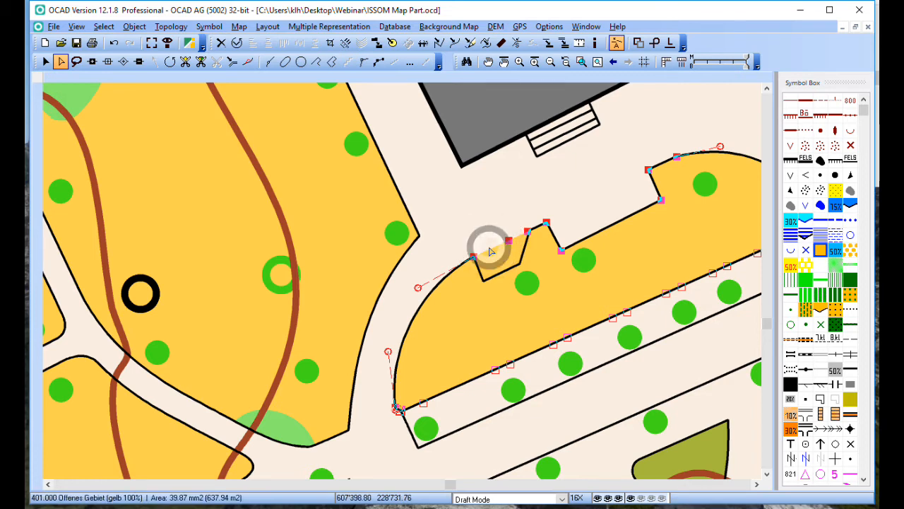
drag(508, 240, 519, 263)
click(494, 291)
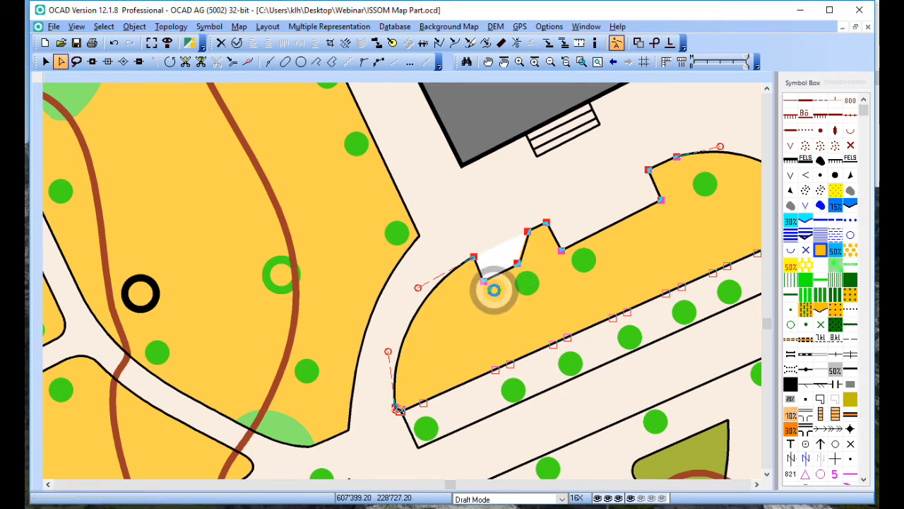
Select the paved area, add two vertices on the shared border and move them so it fills the white notch.
click(498, 234)
click(531, 236)
ctrl+click(508, 241)
ctrl+click(492, 247)
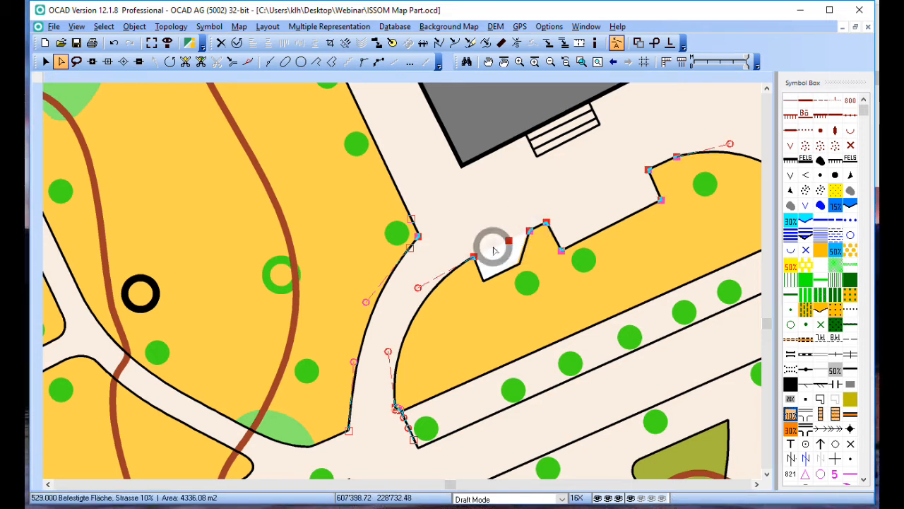
drag(509, 241, 520, 262)
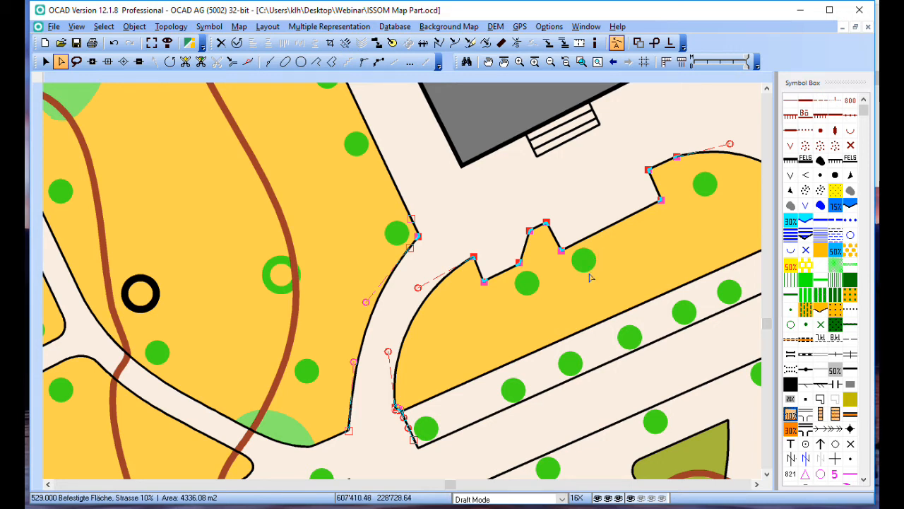
Delete the two notch vertices from the paved area, the yellow open area and the edge line.
click(520, 261)
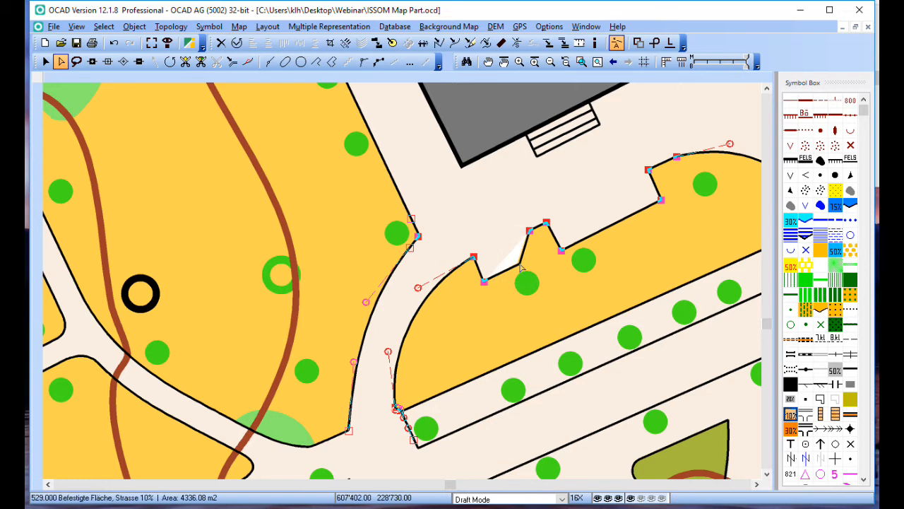
click(484, 283)
click(508, 288)
ctrl+click(518, 263)
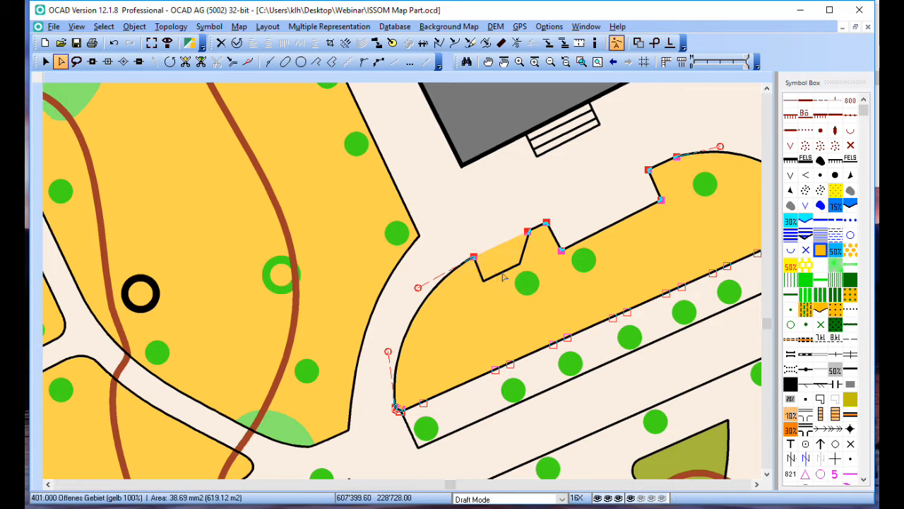
click(503, 277)
ctrl+click(520, 264)
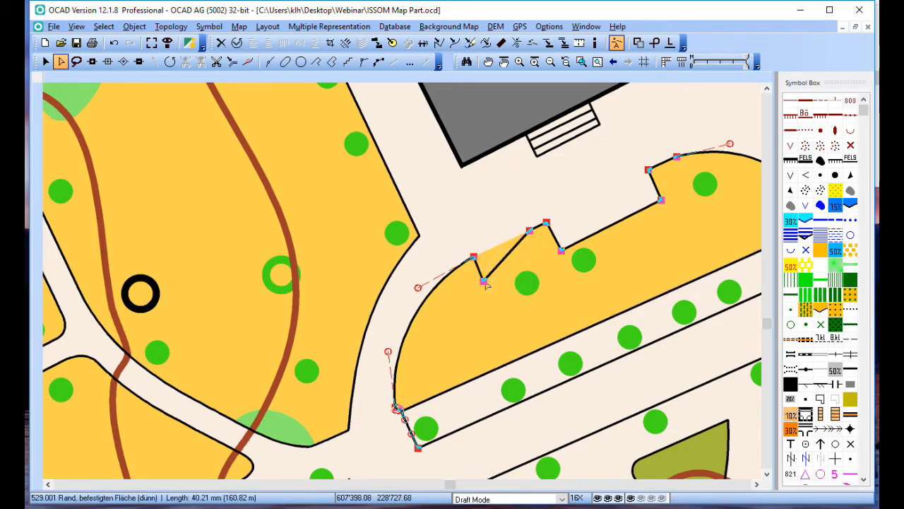
ctrl+click(485, 282)
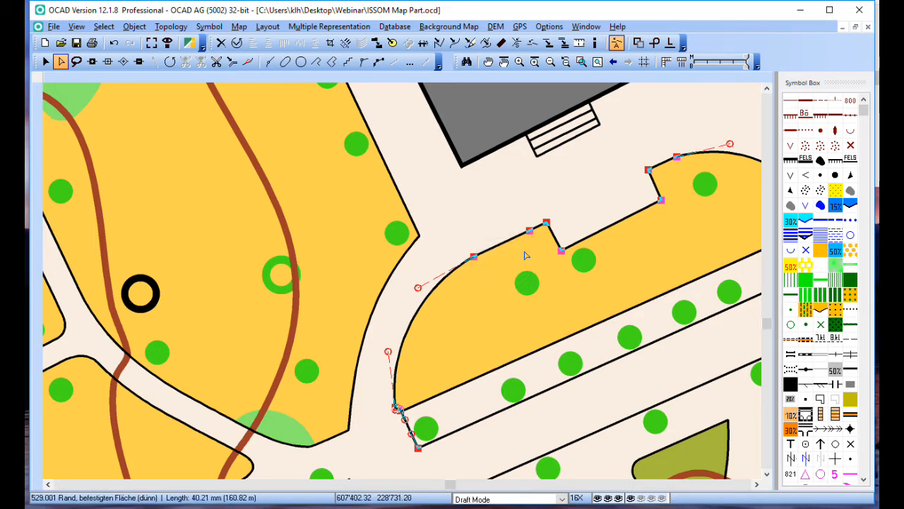
Select the edge line's inner corner vertex beside the step in the border and nudge it upward.
click(561, 253)
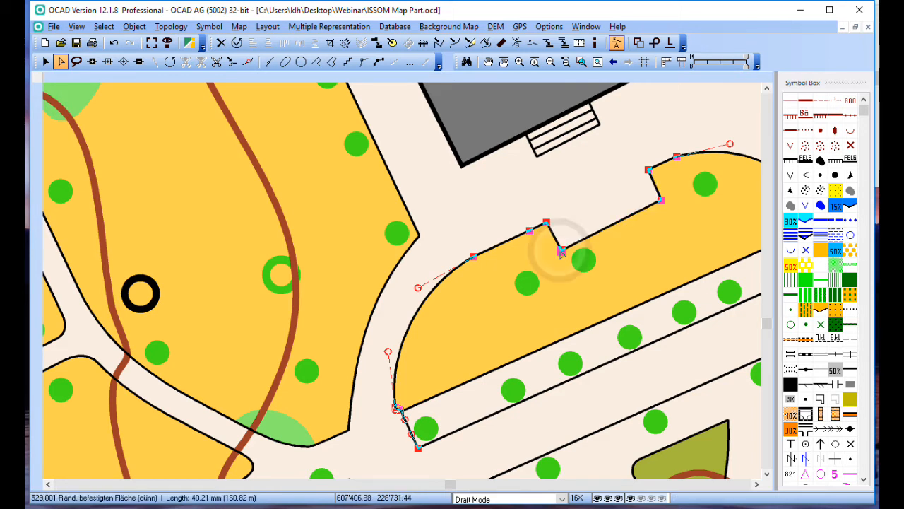
key(Up)
key(Up)
key(Up)
key(Up)
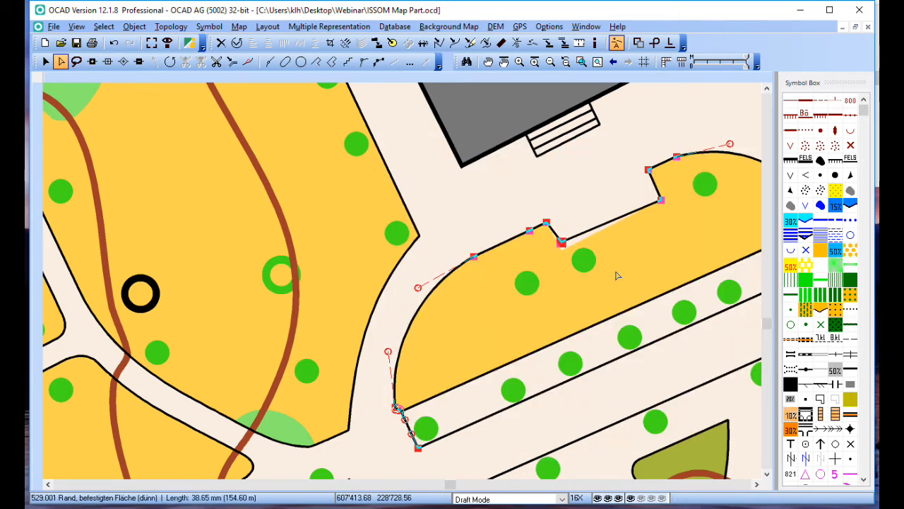
Nudge the selected corner vertex of the edge line downward, well into the yellow area.
key(Down)
key(Down)
key(Down)
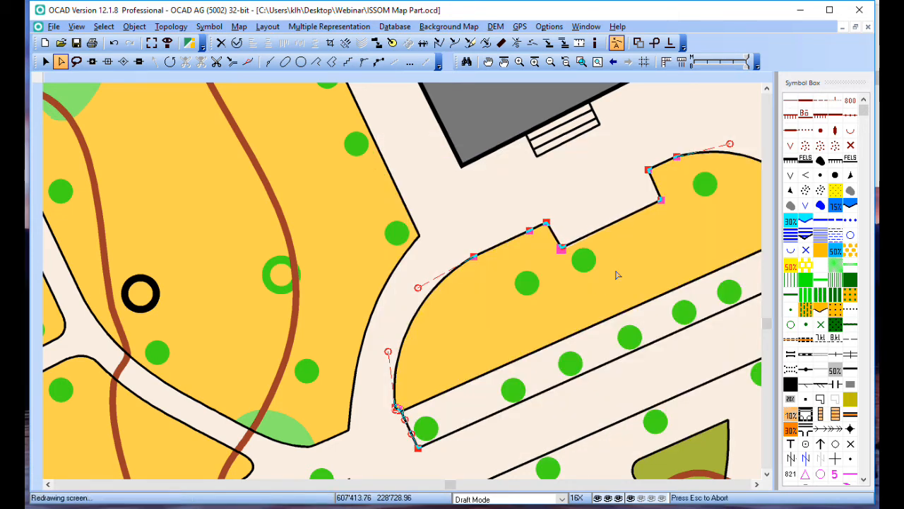
key(Down)
key(Down)
key(Down)
key(Down)
key(Down)
key(Down)
key(Down)
key(Down)
key(Down)
key(Down)
key(Down)
key(Down)
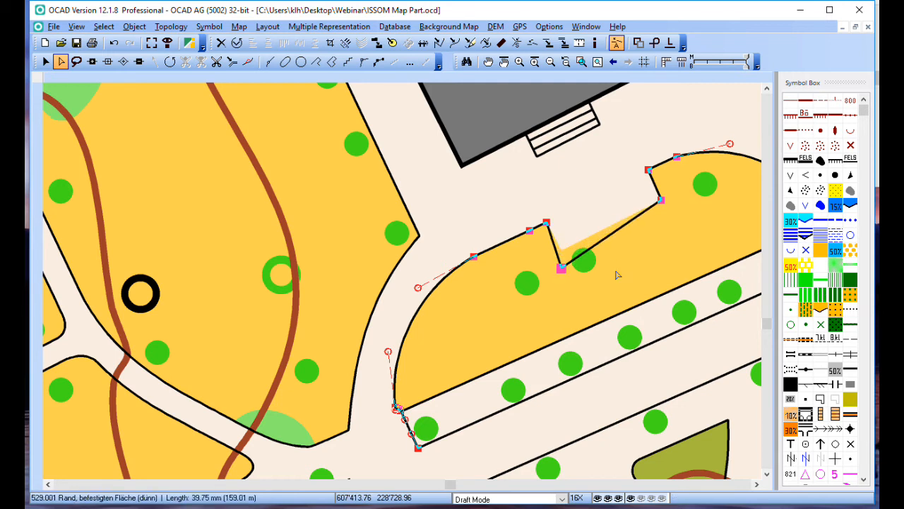
Nudge the selected corner vertex back up until the edge line meets the yellow area's border again.
key(Up)
key(Up)
key(Up)
key(Up)
key(Up)
key(Up)
key(Up)
key(Up)
key(Up)
key(Up)
key(Up)
key(Up)
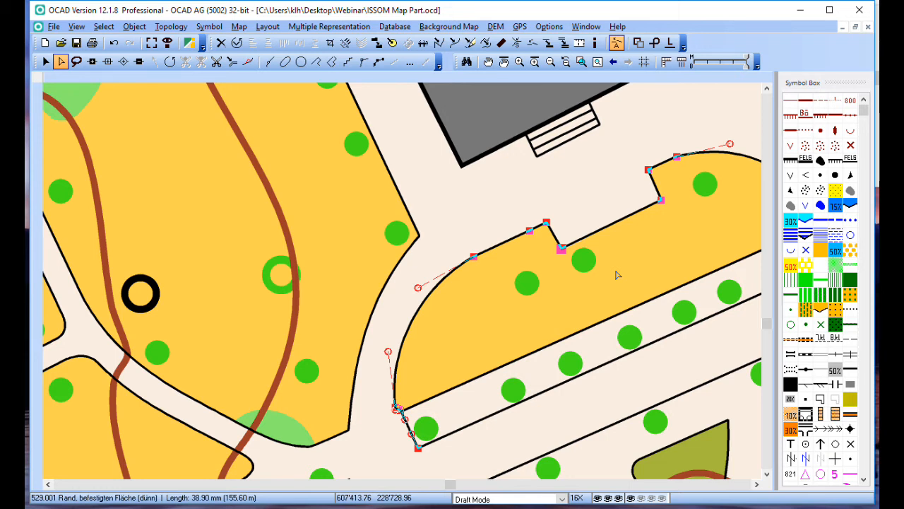
Cycle the selection between the overlapping yellow open area and edge line at one point on their shared border.
click(623, 223)
click(623, 223)
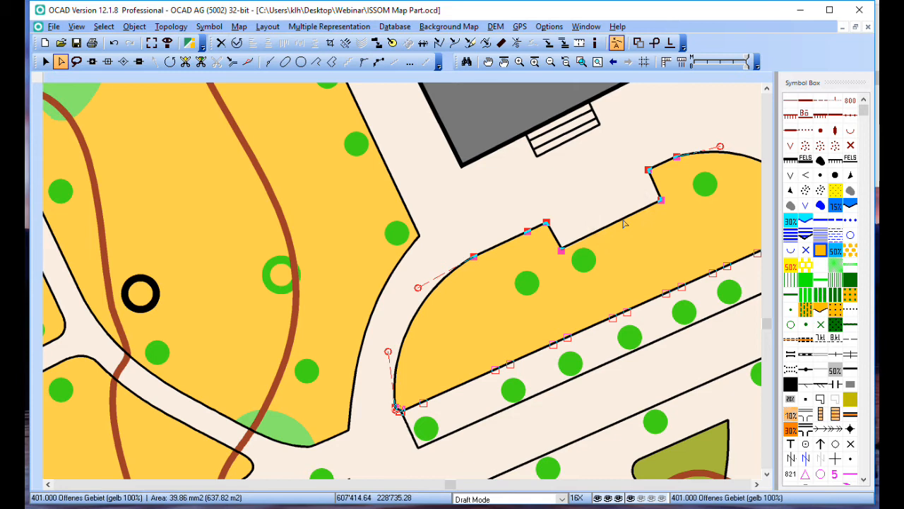
click(623, 223)
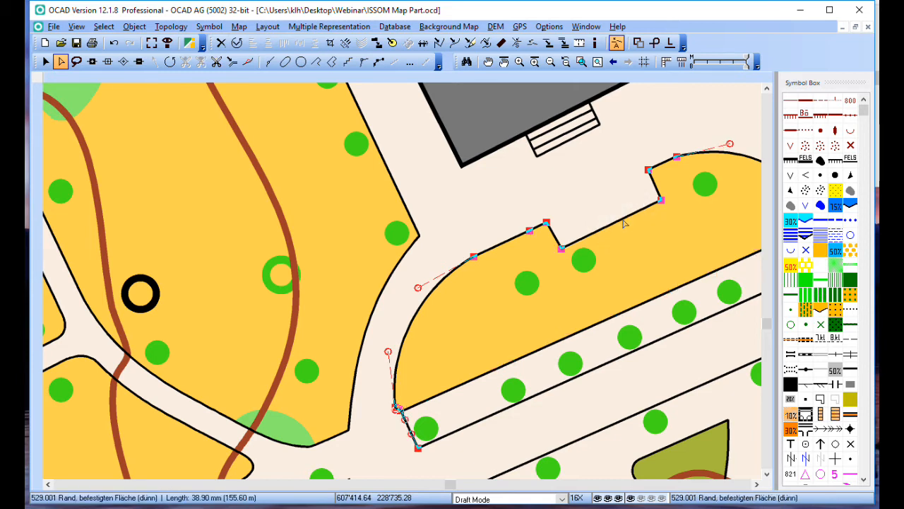
click(623, 223)
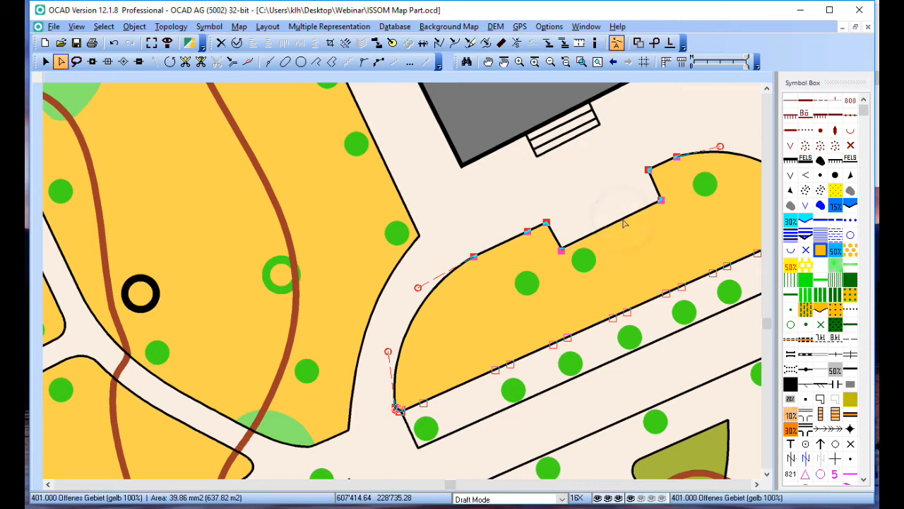
click(623, 223)
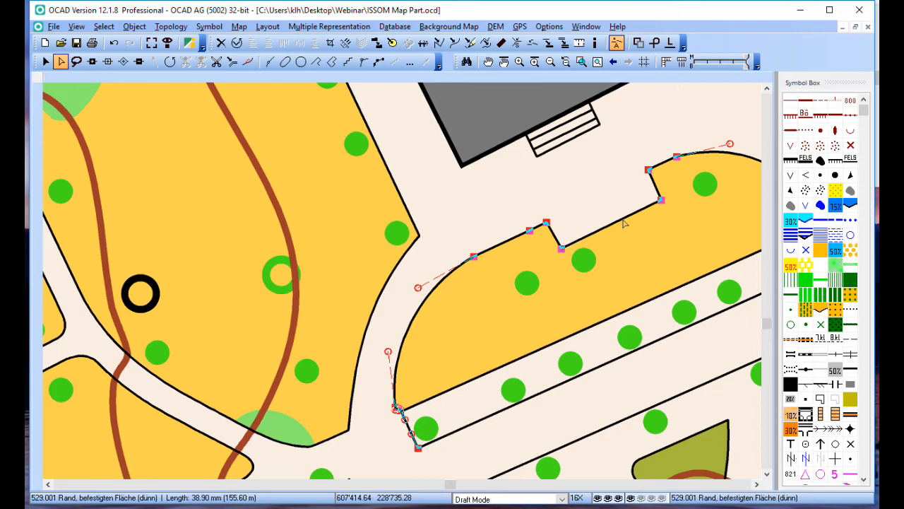
click(623, 223)
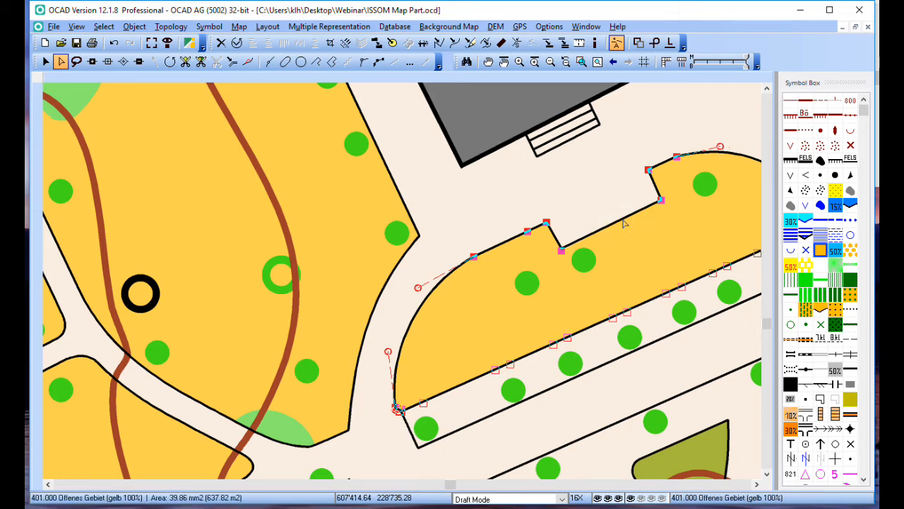
click(624, 224)
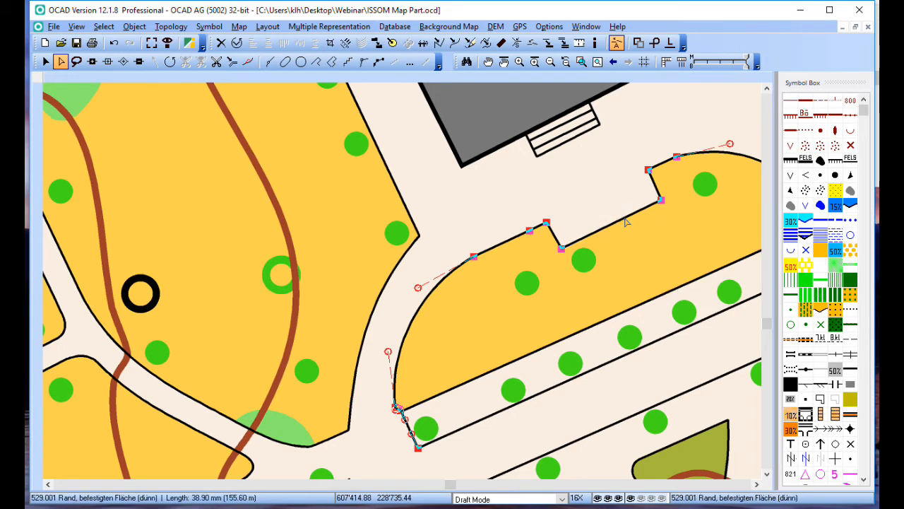
click(625, 223)
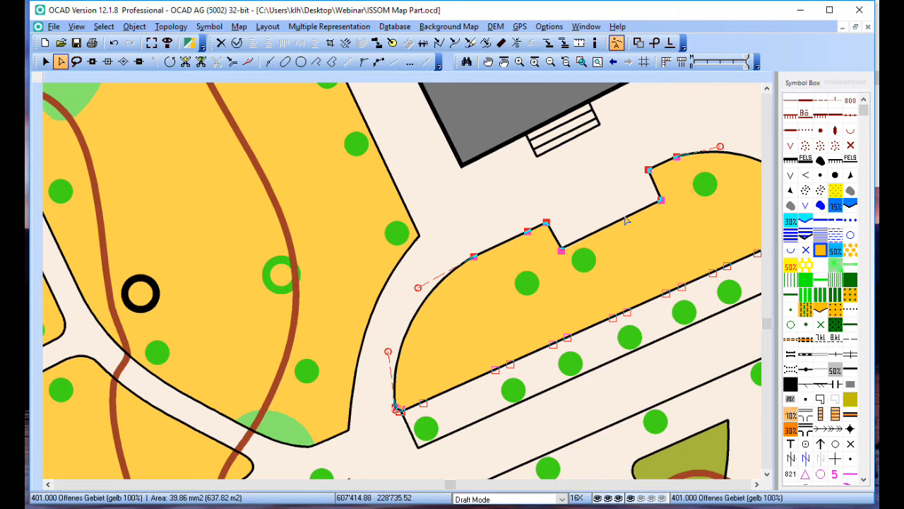
Select the paved area at the shared border and shift its straight edge along the recess slightly.
click(626, 221)
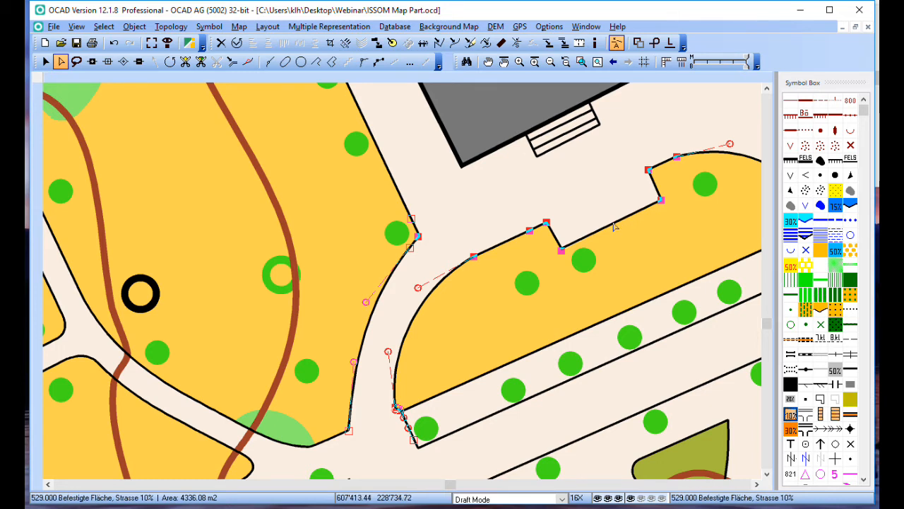
mouse_move(614, 226)
mouse_down()
mouse_move(624, 238)
mouse_move(624, 223)
mouse_up()
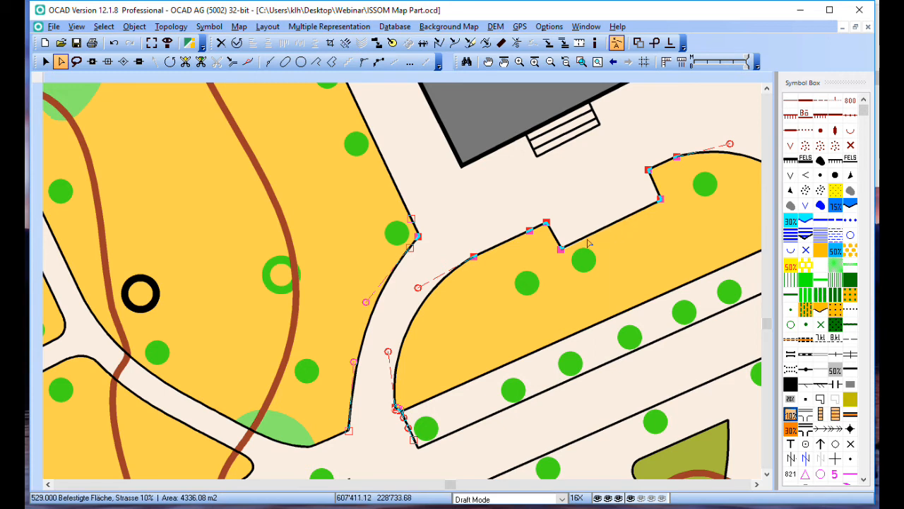
Start reshaping the light green forest strip along the paved area with Reshape in curve mode, bulging its outer border into the yellow area.
scroll(505, 283, up, 4)
scroll(504, 282, up, 2)
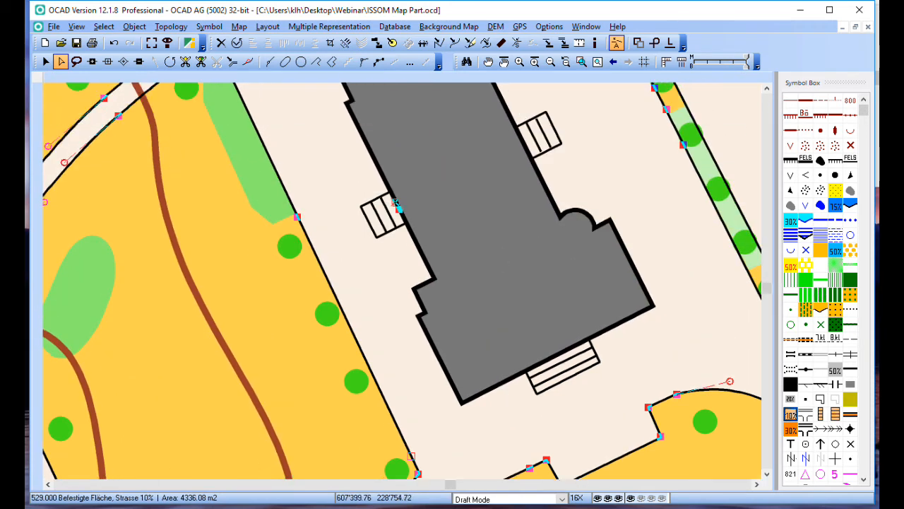
scroll(504, 275, left, 4)
scroll(510, 281, up, 1)
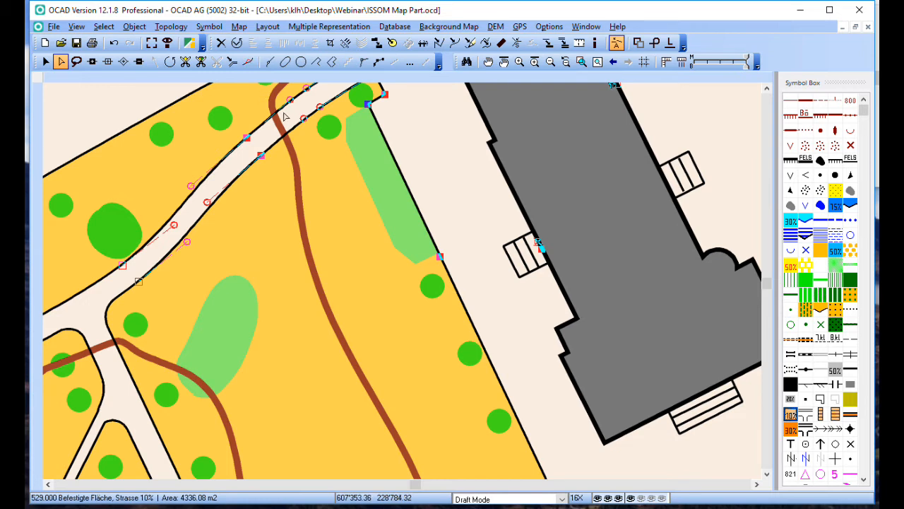
click(385, 189)
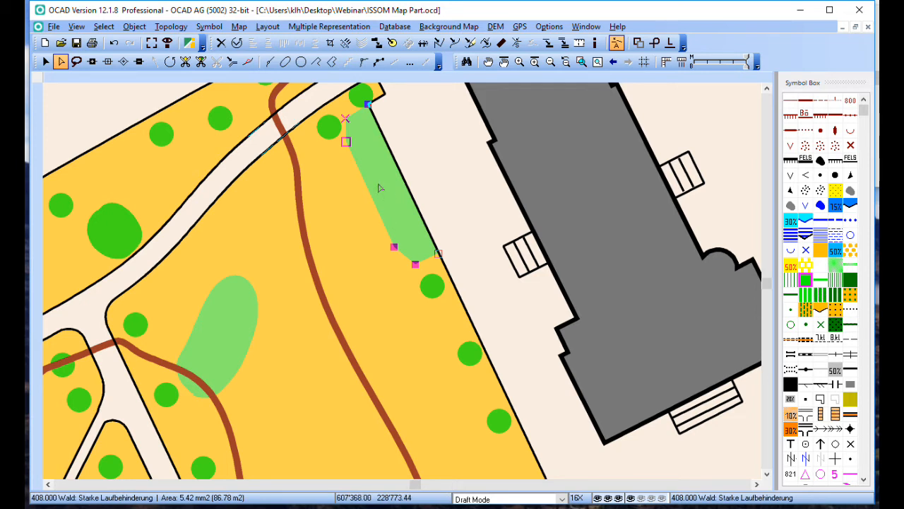
click(271, 63)
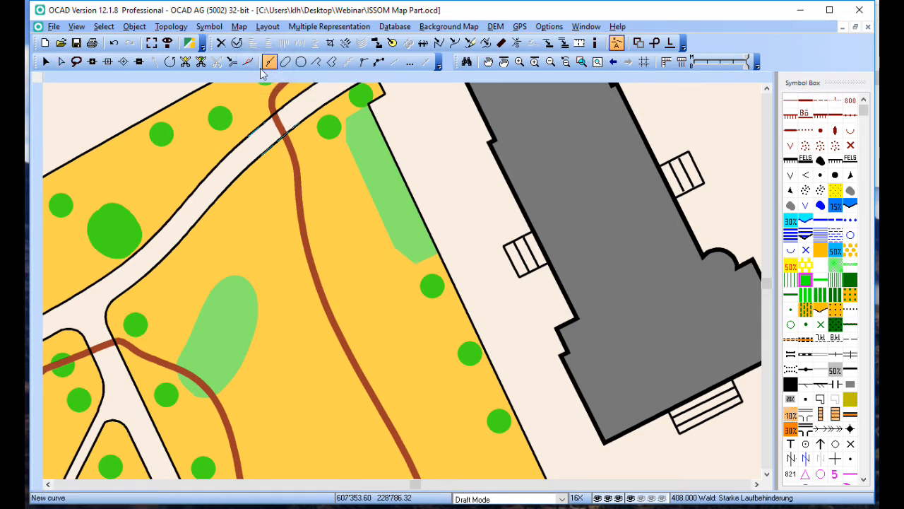
click(249, 64)
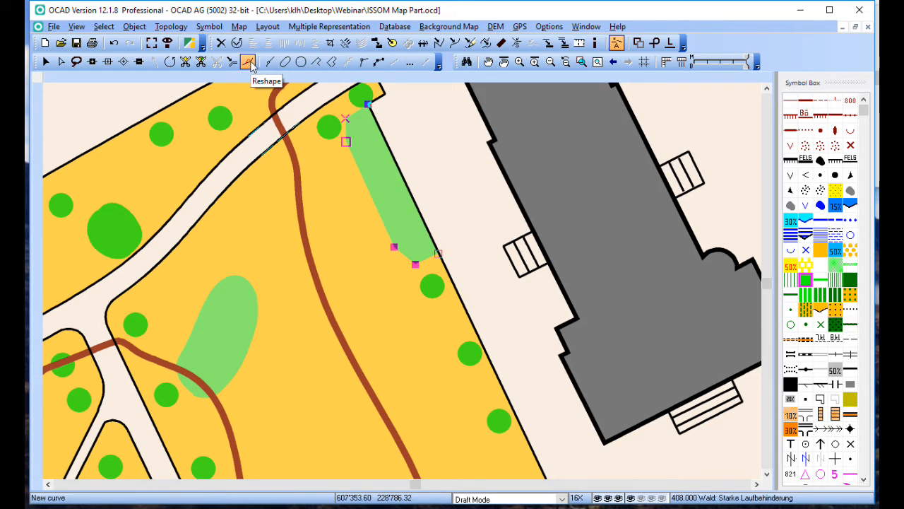
click(344, 132)
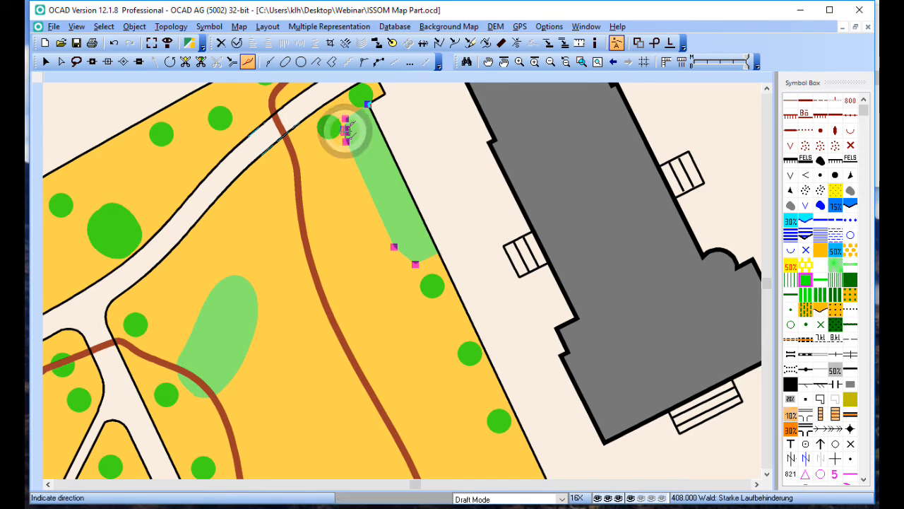
click(322, 163)
drag(323, 162, 352, 225)
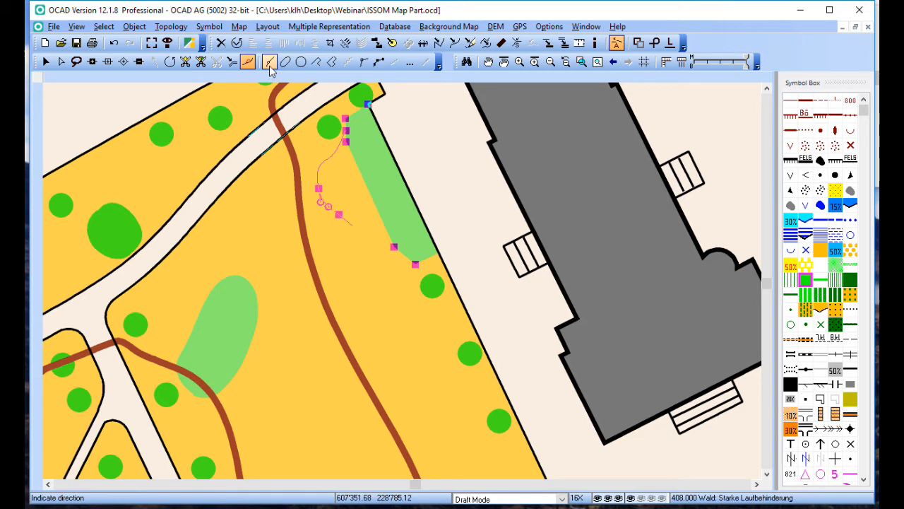
Continue the light green forest strip's new outer border in zigzags and a curved notch, rejoining the original border at its southern end.
click(352, 234)
click(343, 251)
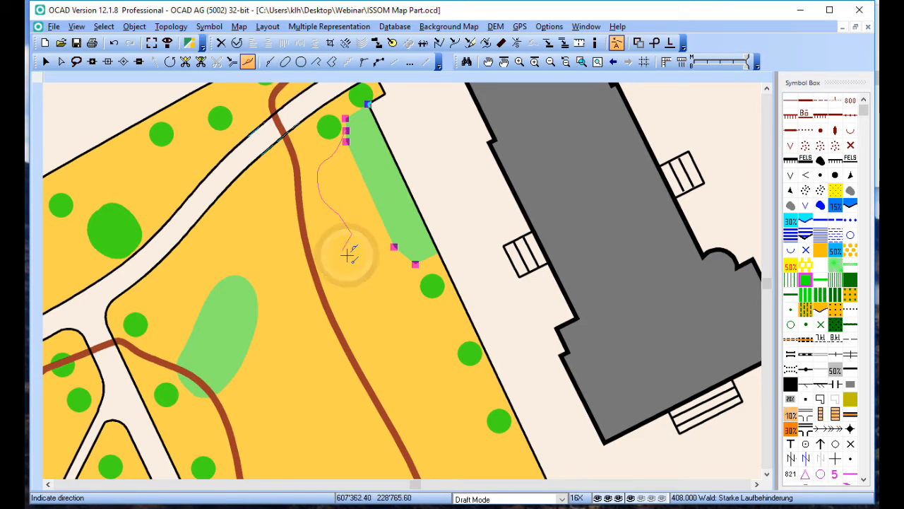
click(356, 262)
click(368, 262)
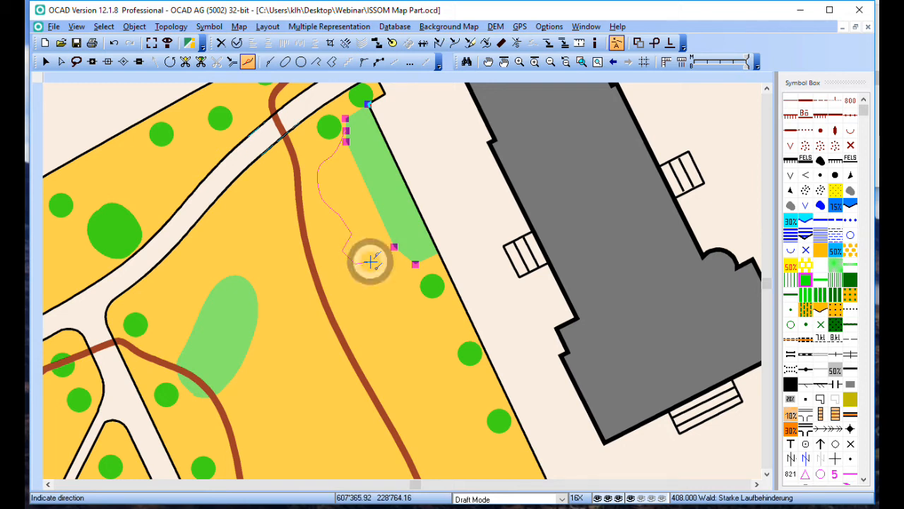
click(372, 251)
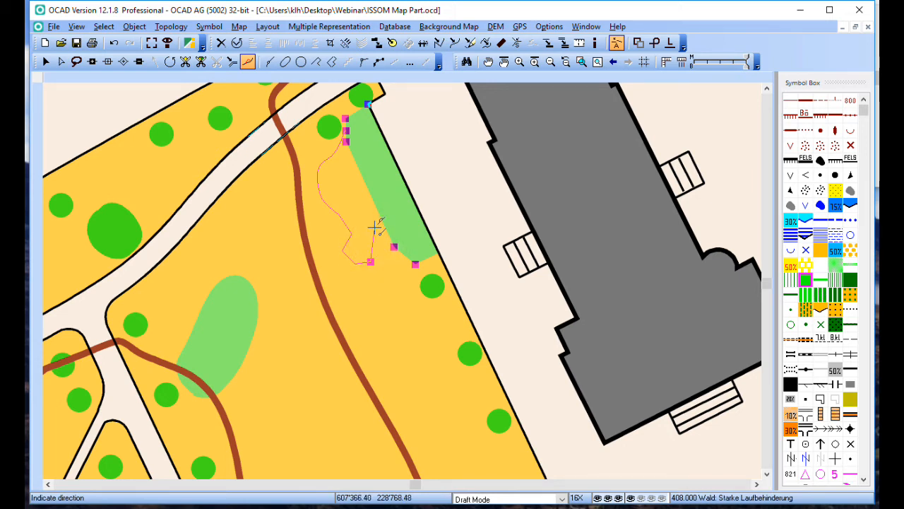
click(385, 236)
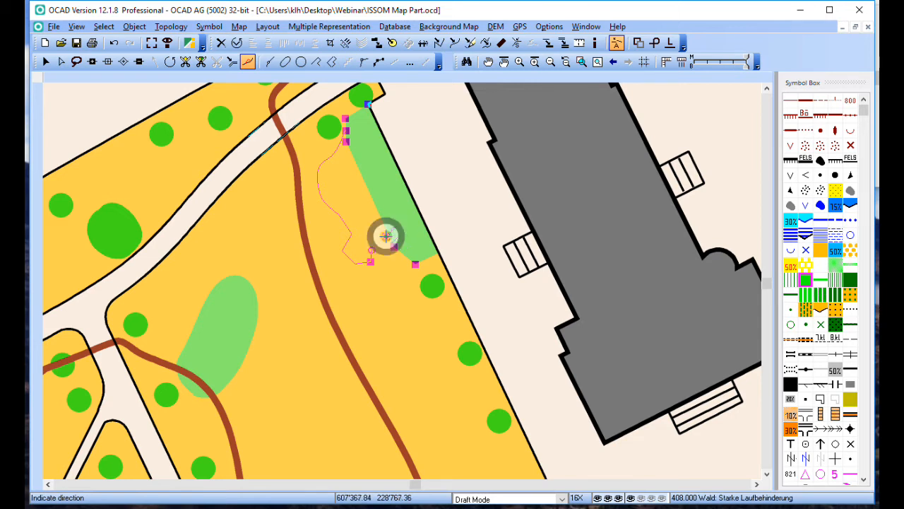
click(408, 255)
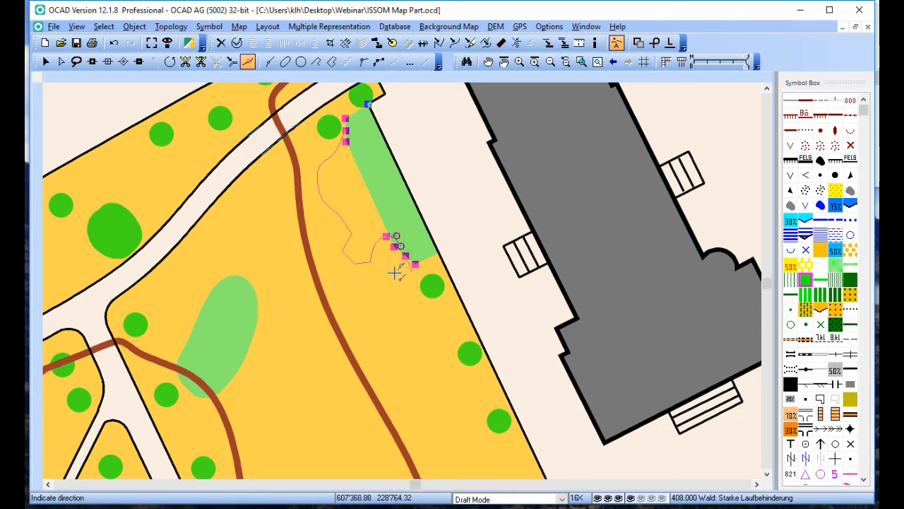
click(394, 273)
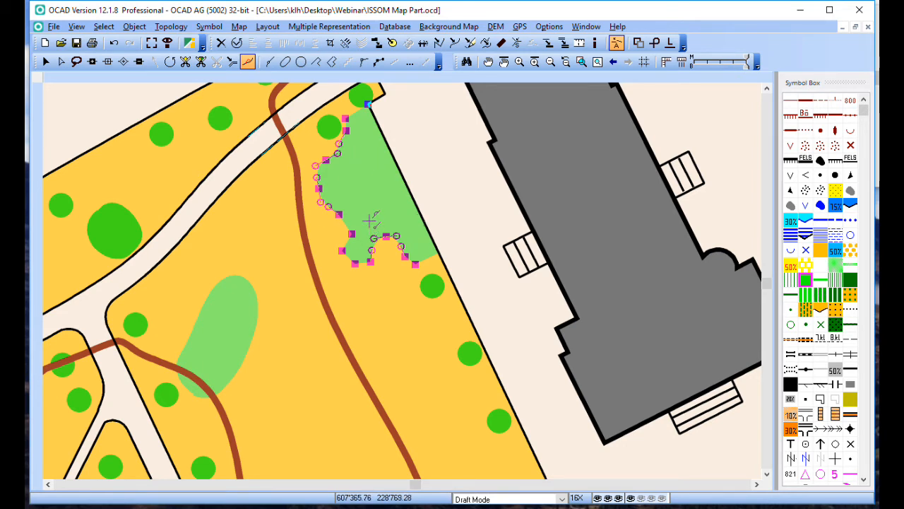
Deselect the reshaped forest area and select the paved road area beside the olive-green settlement area.
scroll(368, 222, down, 2)
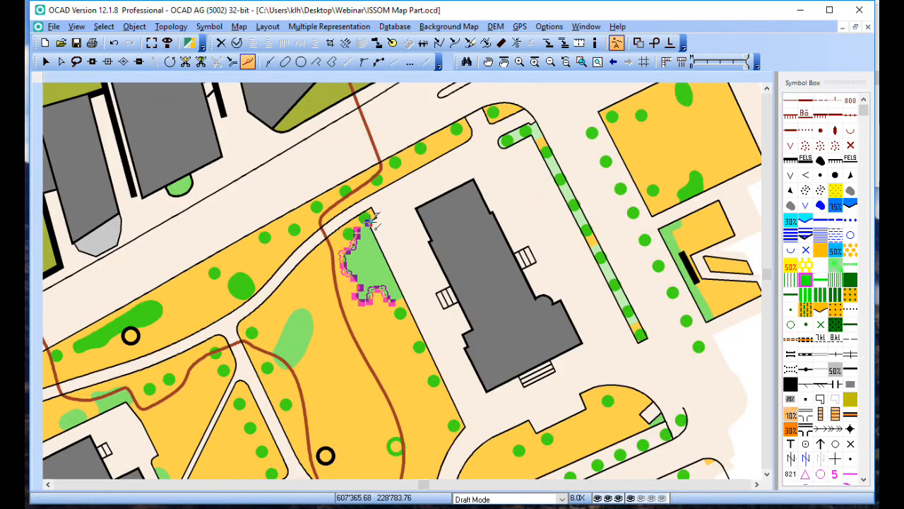
key(Up)
key(Up)
right_click(360, 220)
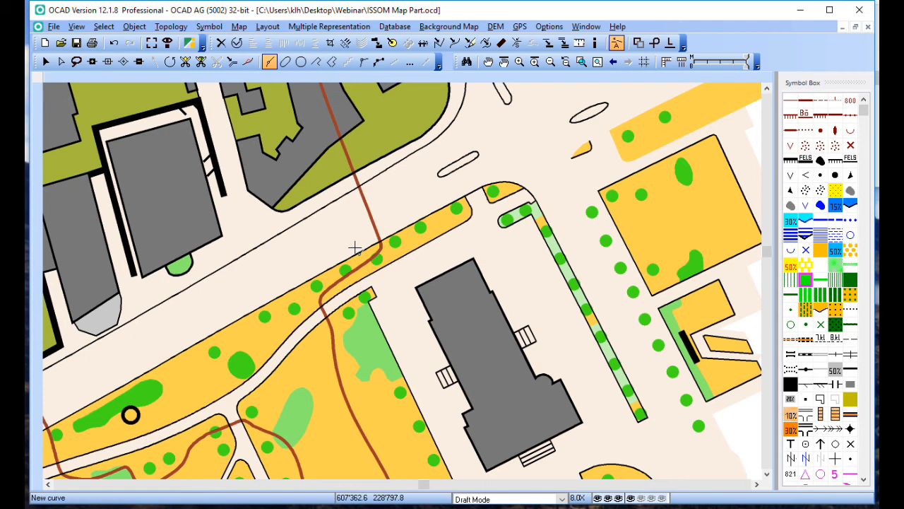
right_click(355, 245)
click(349, 231)
key(Up)
key(Up)
key(Up)
key(Up)
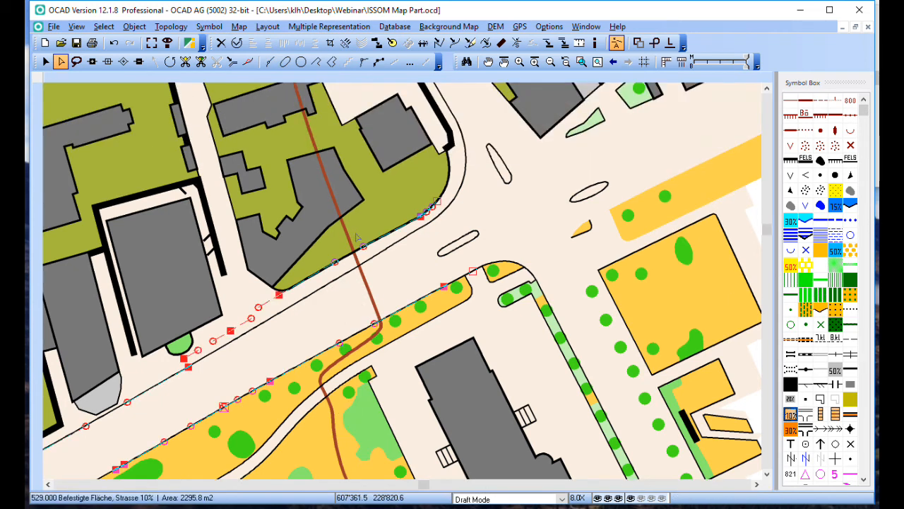
Select the thin paved-area edge line that follows the road's curve around the olive-green settlement area.
scroll(348, 231, down, 1)
key(Up)
key(Up)
scroll(399, 235, up, 1)
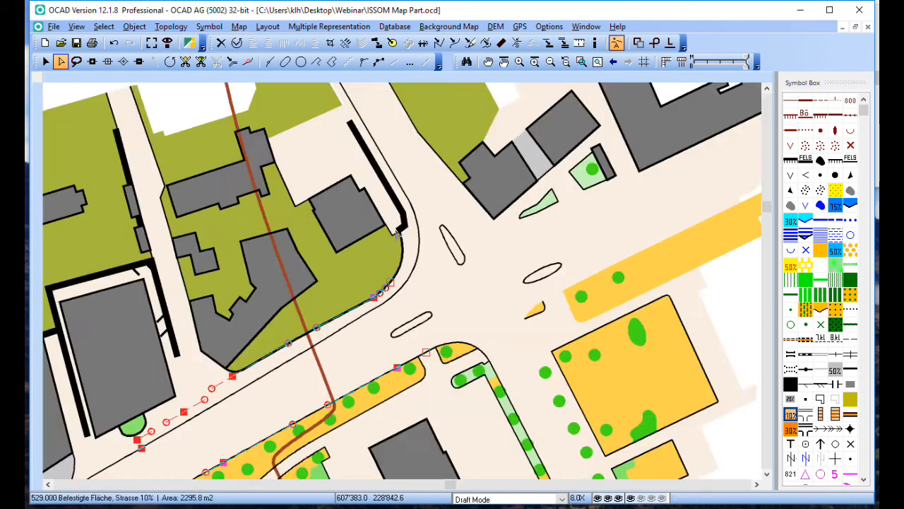
key(Up)
key(Up)
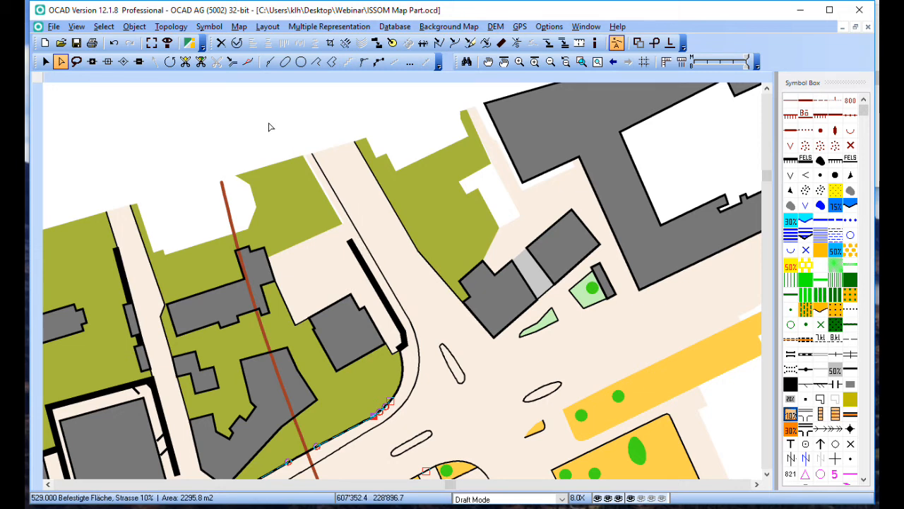
click(231, 62)
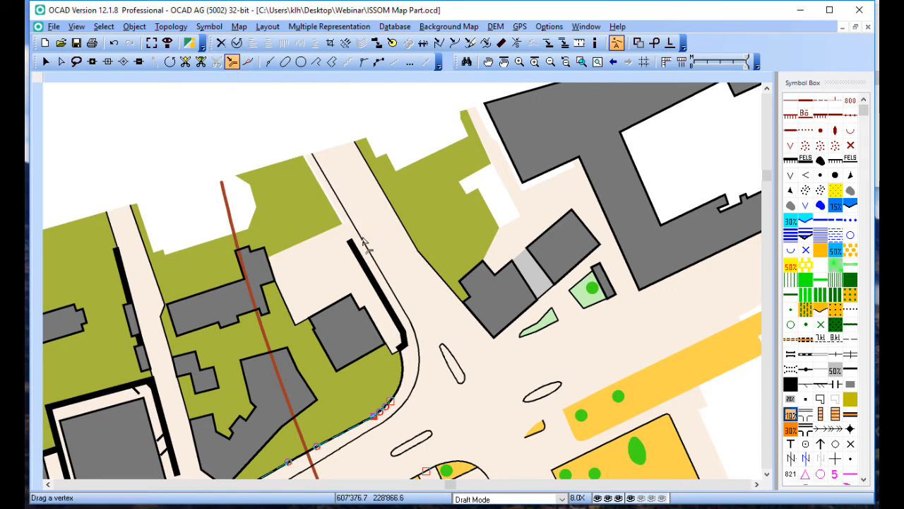
click(60, 62)
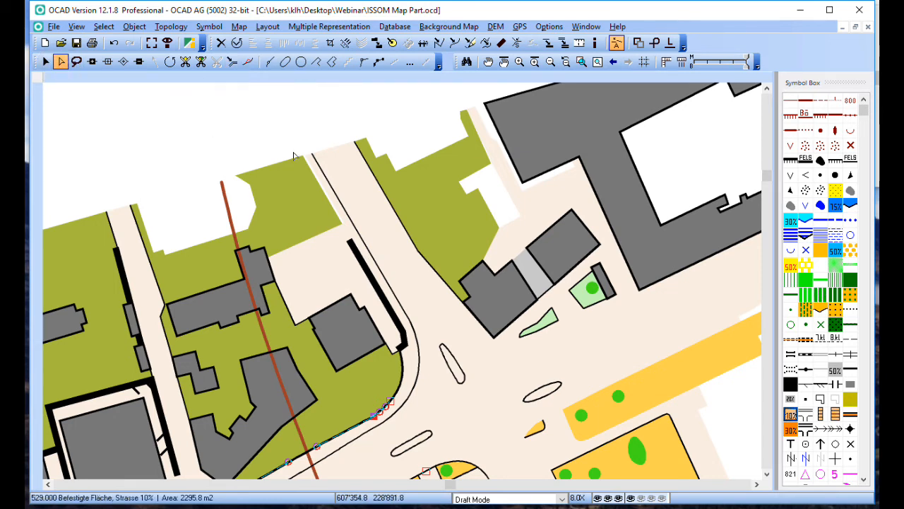
click(317, 162)
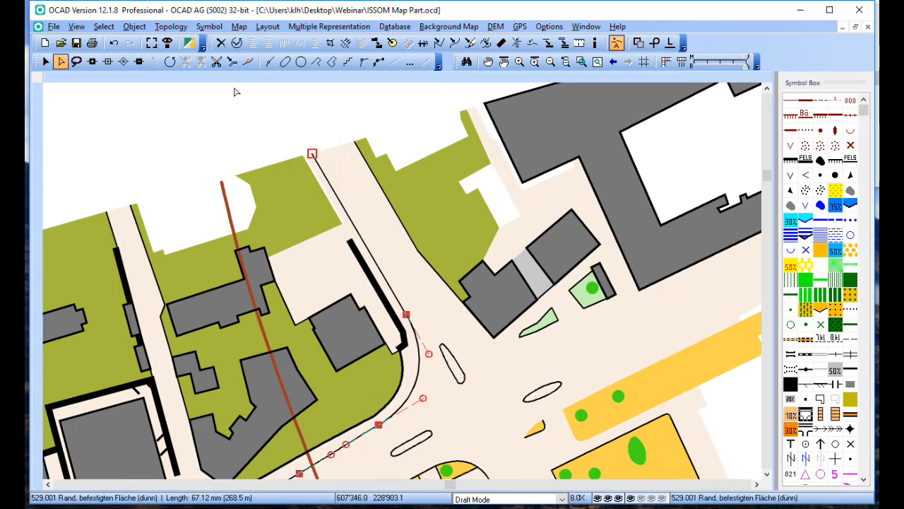
Try moving the selected edge line parallel towards the road's middle by hand, and undo the move.
click(233, 62)
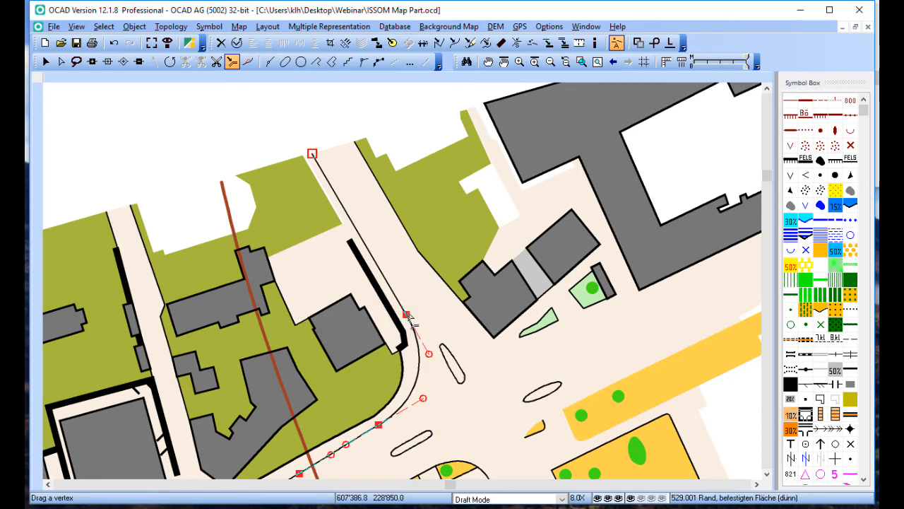
mouse_move(408, 316)
mouse_down()
mouse_move(445, 310)
mouse_move(396, 317)
mouse_move(427, 315)
mouse_move(408, 321)
mouse_up()
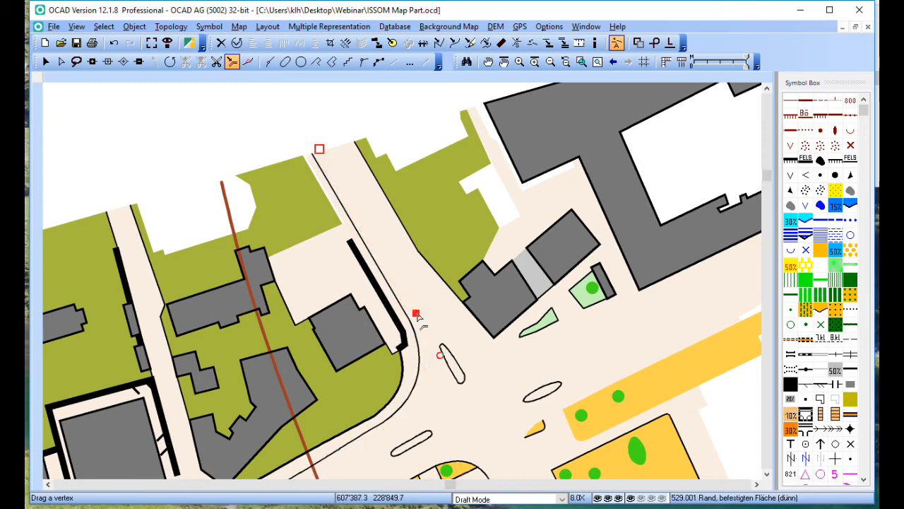
key(ctrl+z)
click(113, 44)
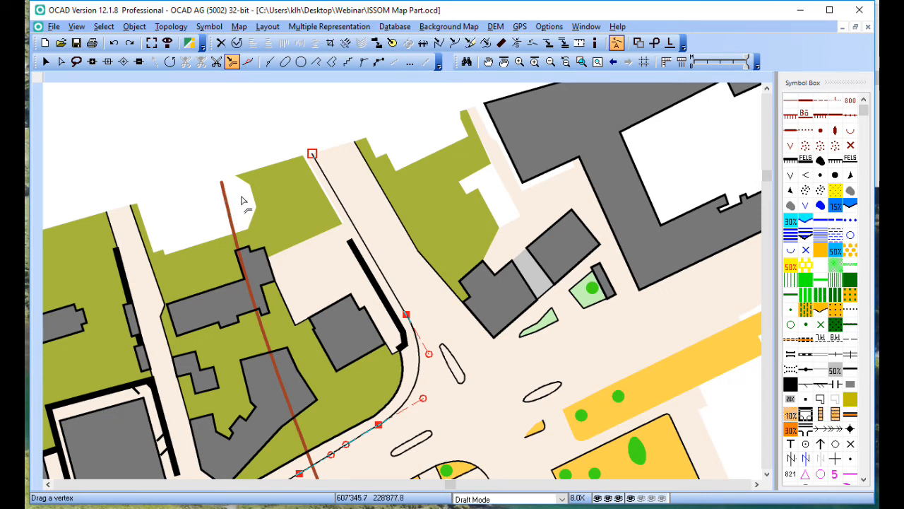
Duplicate the edge line parallel by a specified paper distance of -0.4 mm.
click(345, 43)
drag(397, 215, 466, 186)
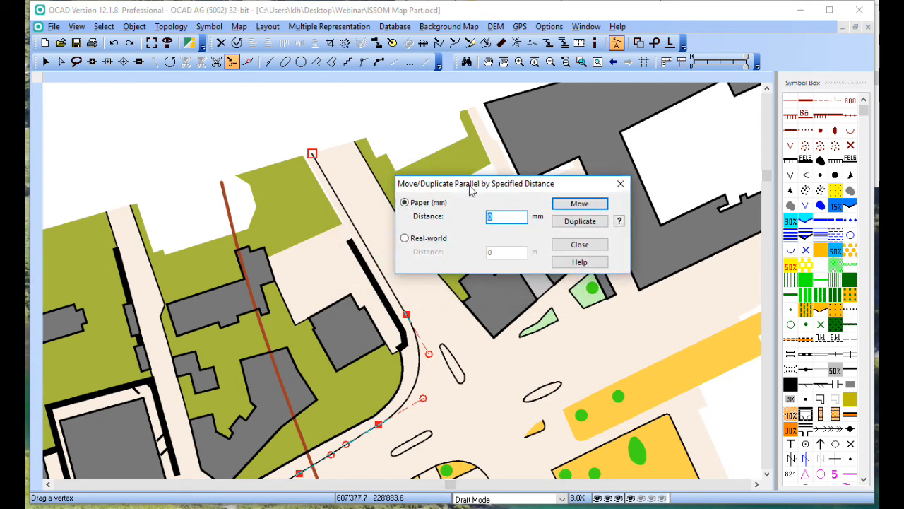
click(498, 218)
double_click(489, 220)
click(488, 216)
text(-0.4)
click(572, 222)
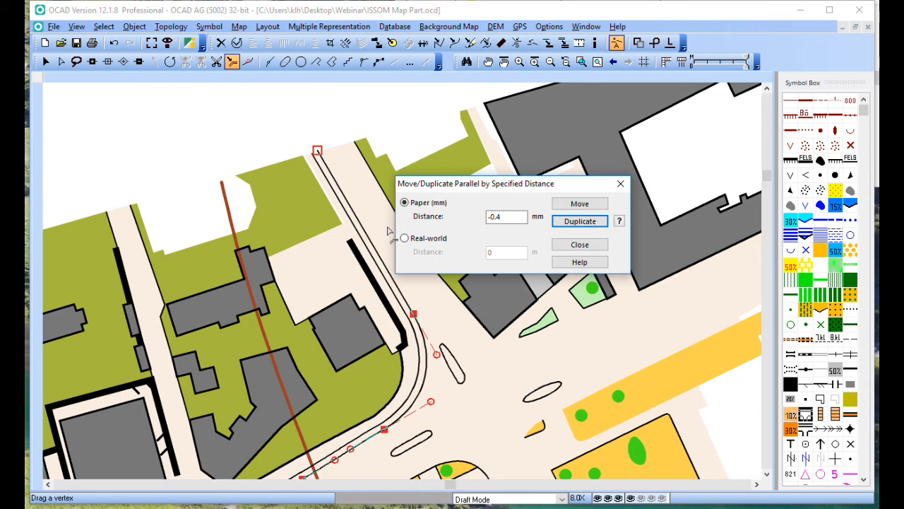
Move the duplicated edge line parallel by a paper distance of -0.2 mm.
click(509, 217)
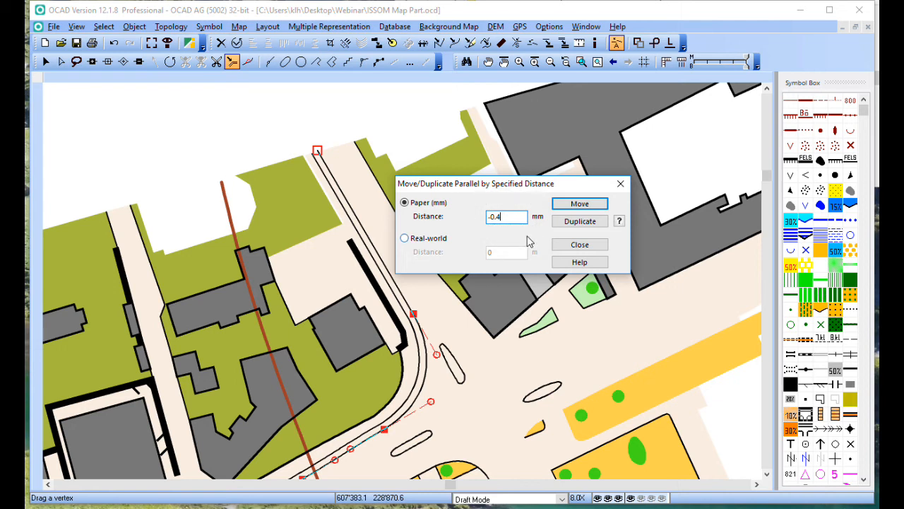
key(BackSpace)
text(2)
click(571, 205)
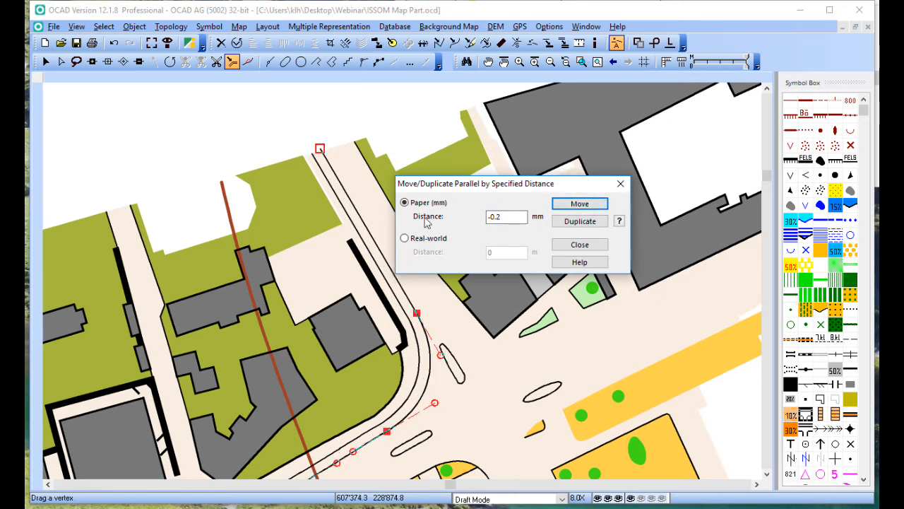
Move the duplicated edge line back parallel by a paper distance of 0.2 mm and close the dialog.
click(490, 218)
key(Delete)
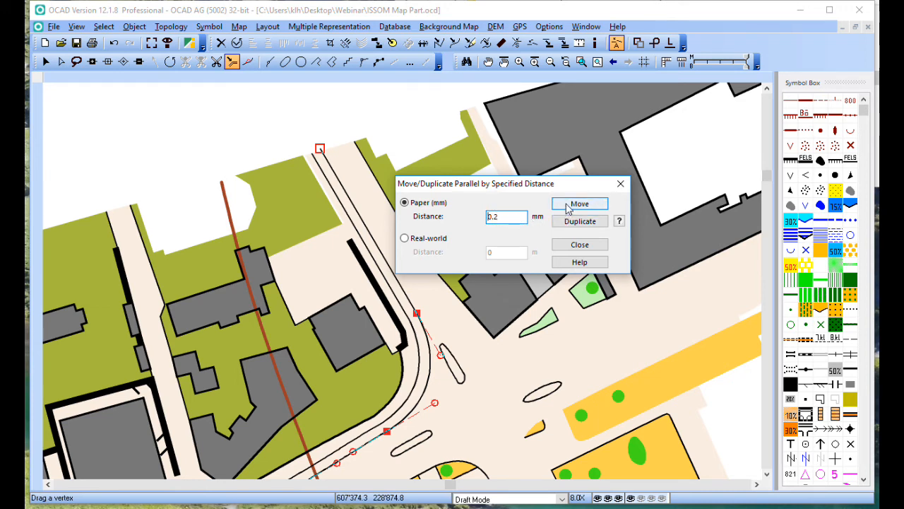
click(569, 205)
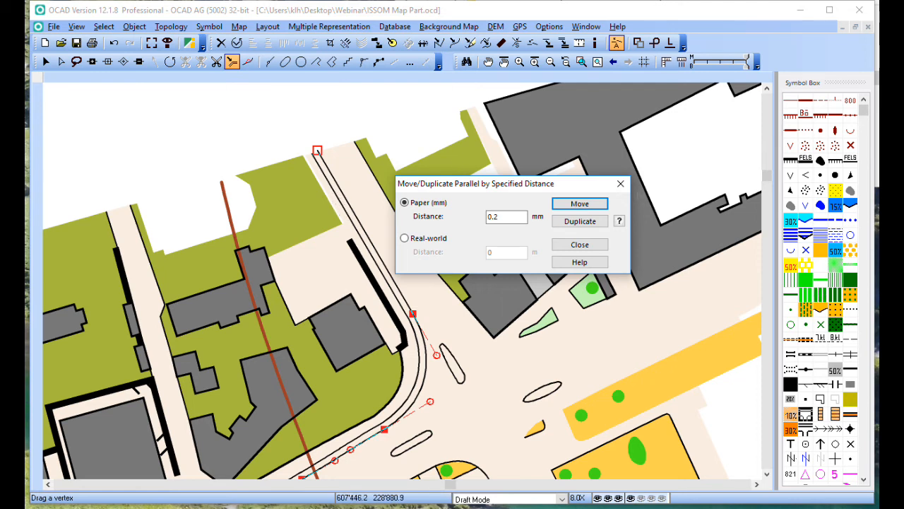
click(620, 185)
key(Escape)
Select the yellow open area with the rounded western end, just south of the large grey building.
scroll(573, 303, down, 1)
key(space)
scroll(575, 306, down, 4)
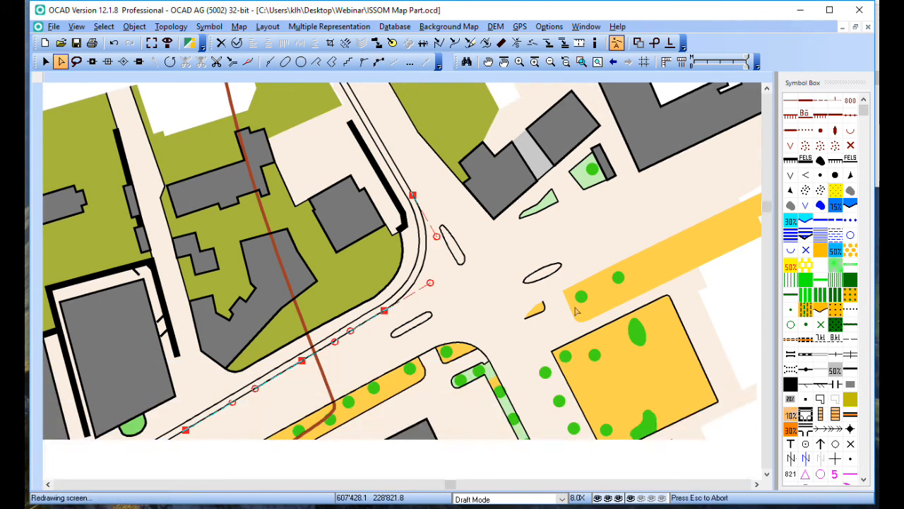
scroll(572, 297, down, 6)
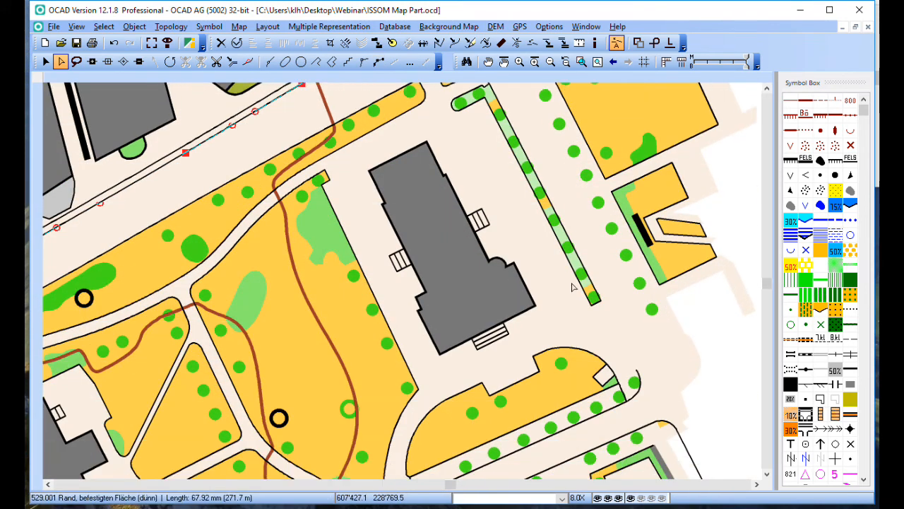
scroll(572, 281, down, 1)
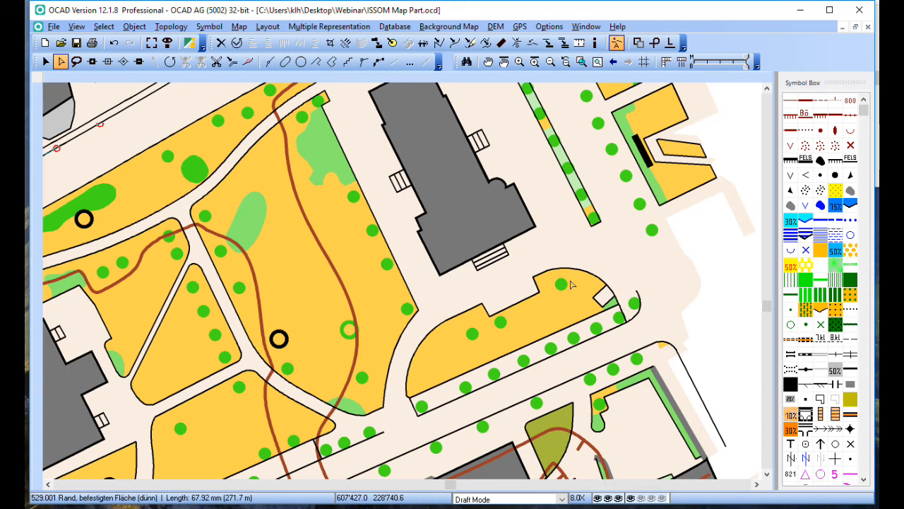
scroll(572, 285, down, 3)
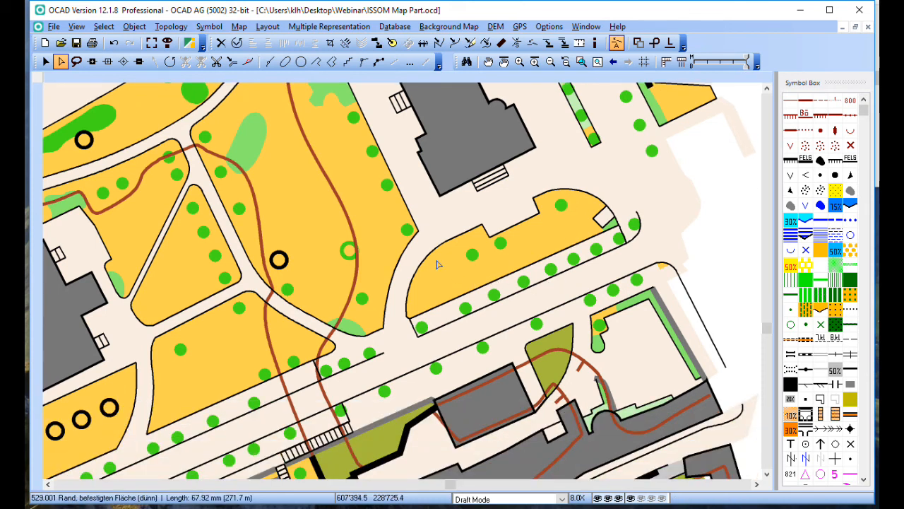
scroll(443, 268, down, 1)
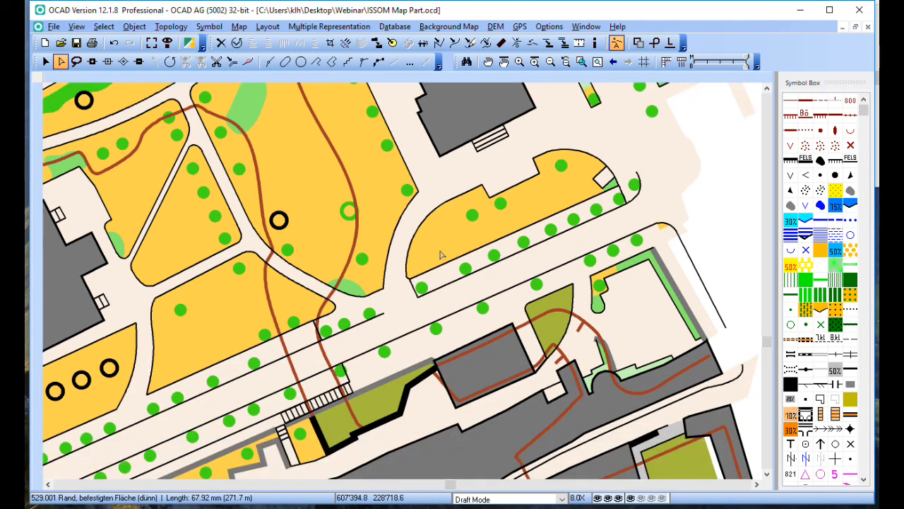
scroll(440, 255, up, 1)
click(448, 234)
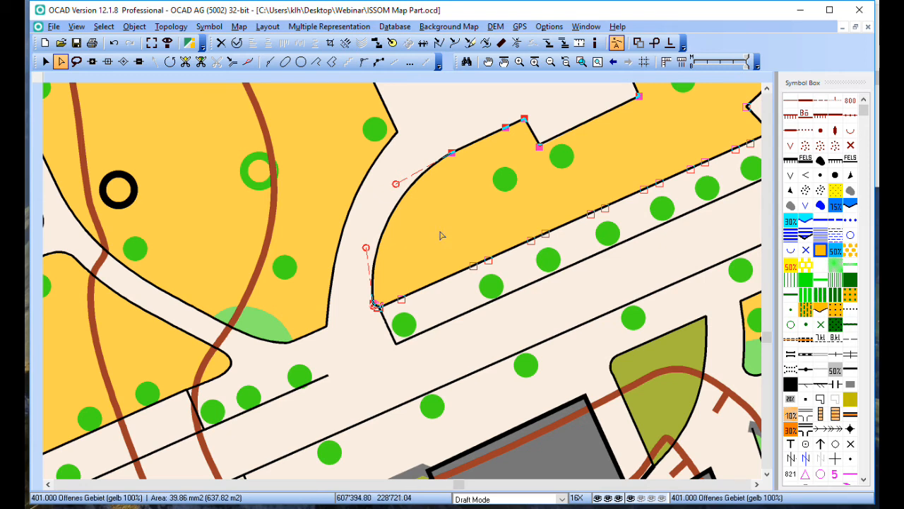
Cut the selected yellow open area in straight line mode along an angular line from its southern edge to its northern edge near the curve.
click(365, 63)
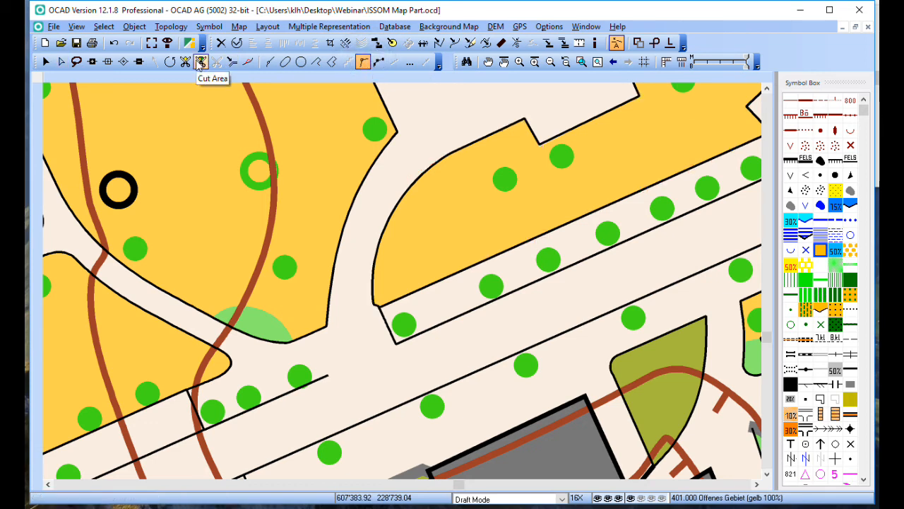
click(199, 62)
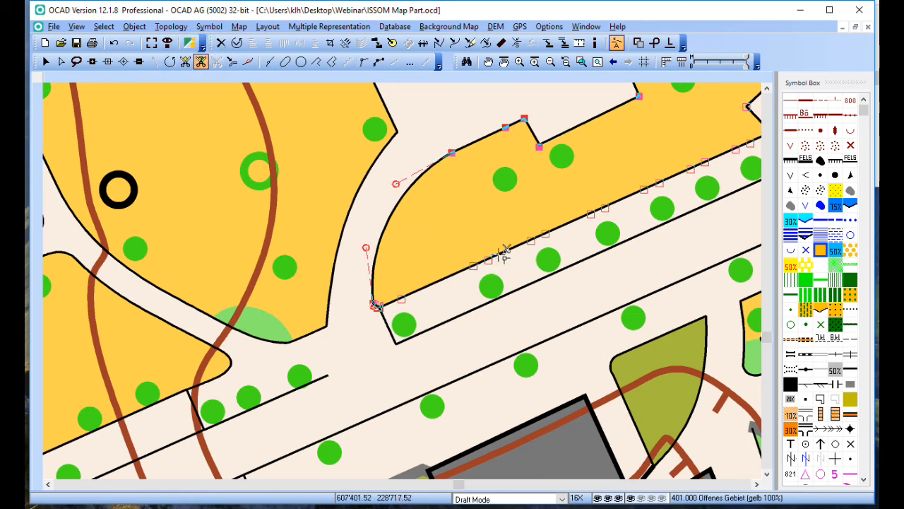
click(559, 227)
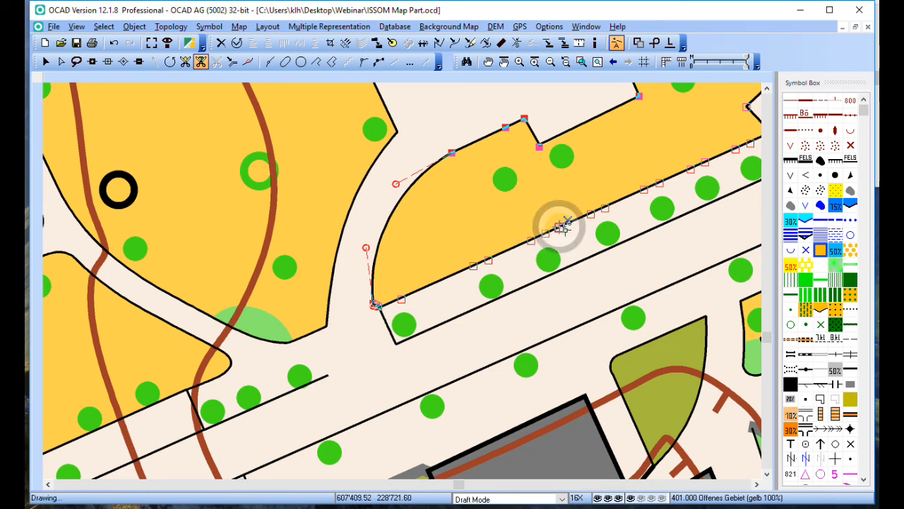
click(548, 195)
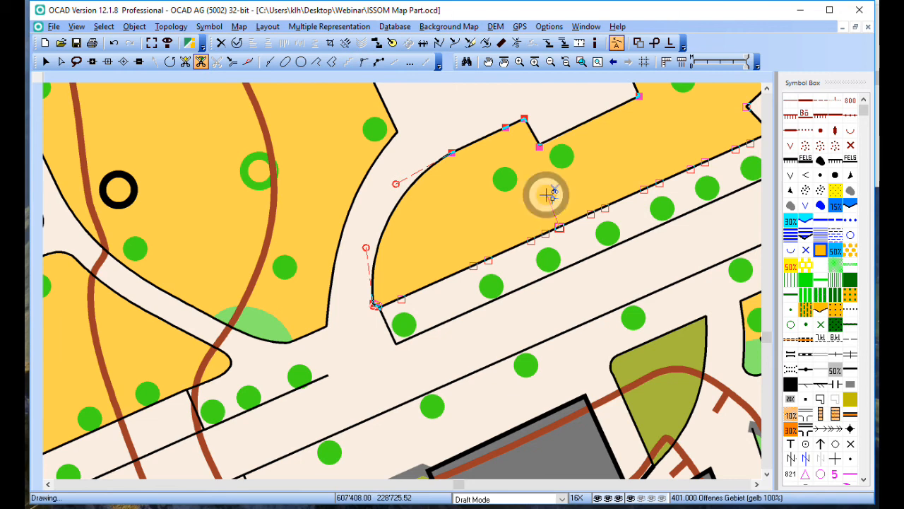
click(480, 221)
click(444, 212)
click(442, 190)
click(471, 167)
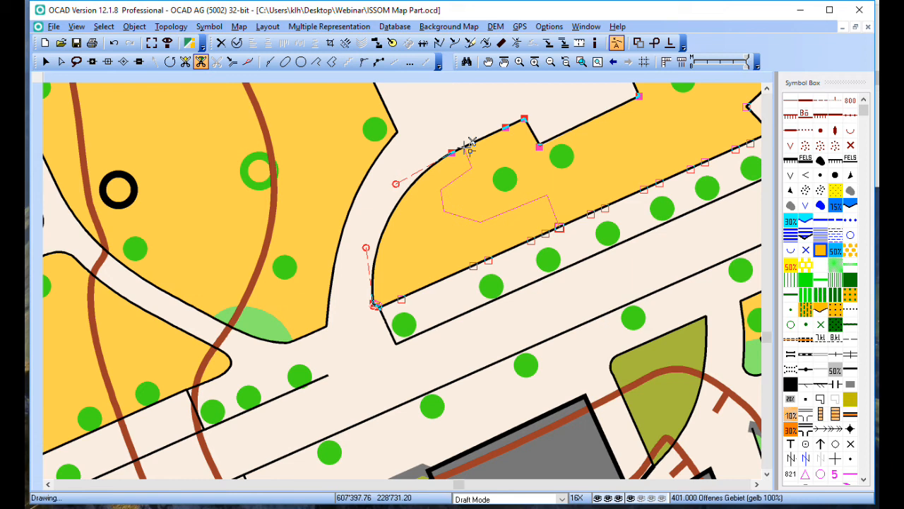
double_click(467, 147)
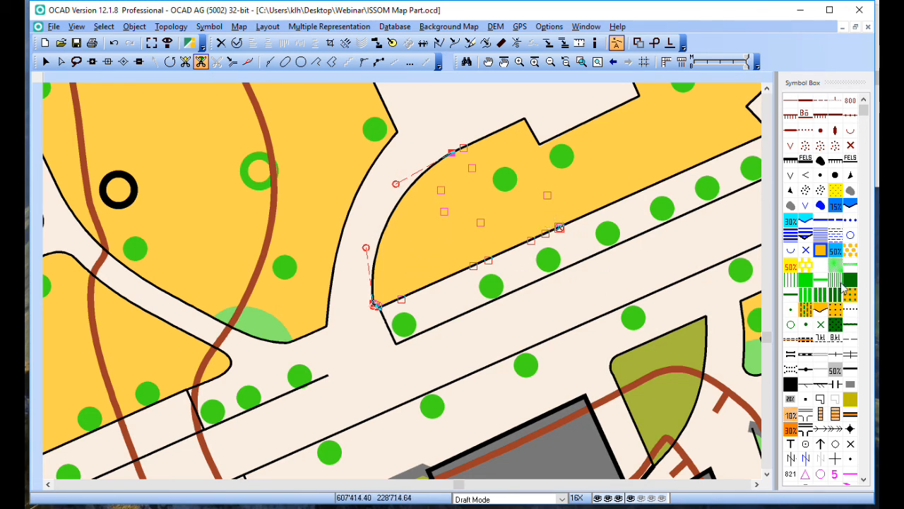
Change the cut-off western part of the yellow open area to symbol 528.001 Verbotenes Gebiet (Privatgeb.).
click(849, 400)
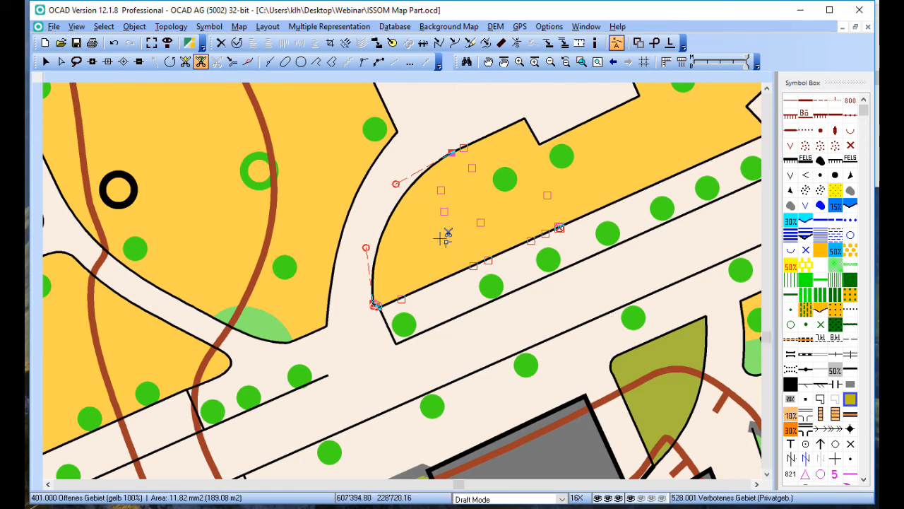
key(Escape)
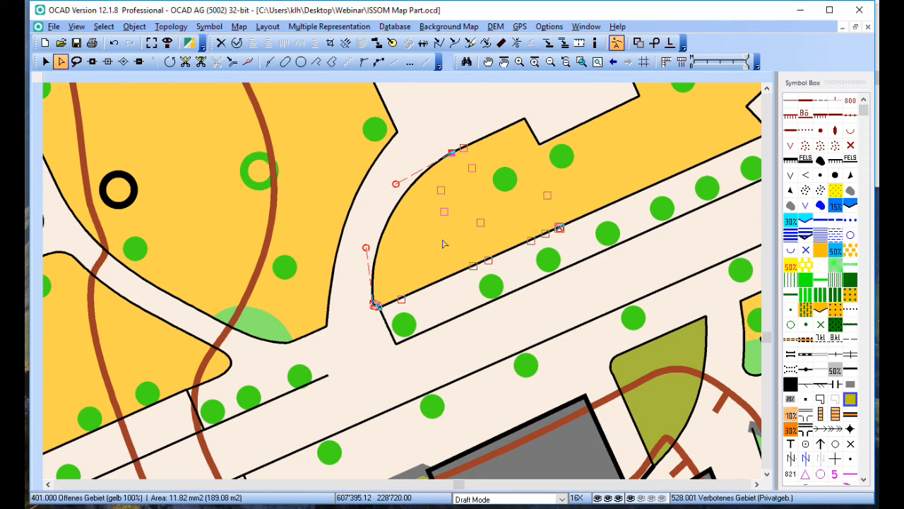
key(c)
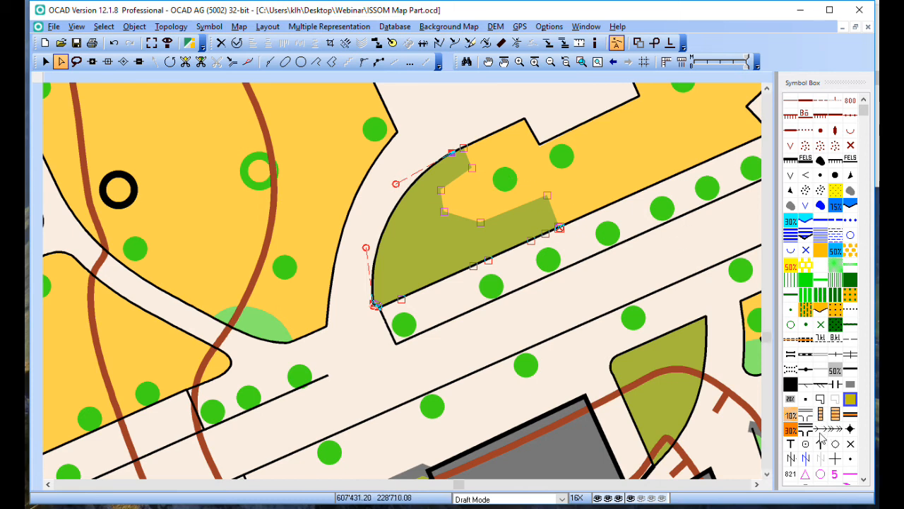
Draw a 529.001 Rand, befestigten Fläche (dünn) line following the angular cut edge between the olive and yellow areas, from north to south.
click(806, 416)
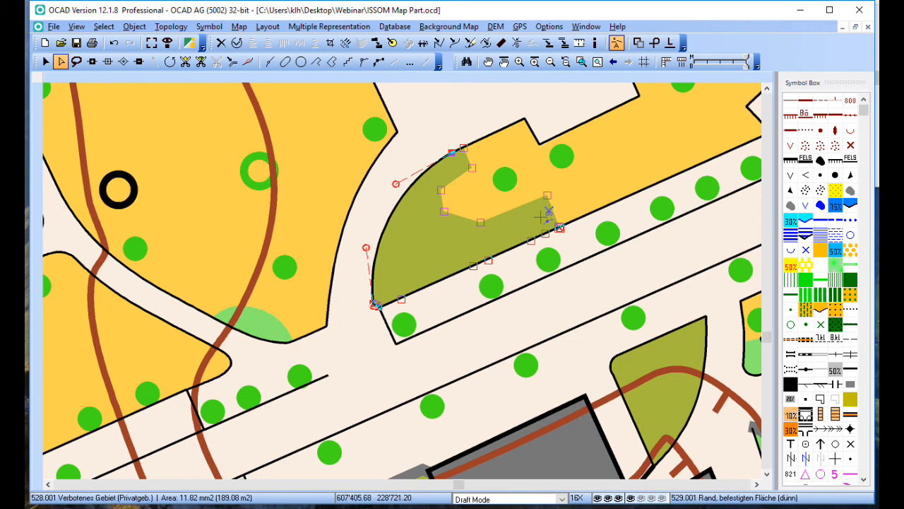
click(364, 62)
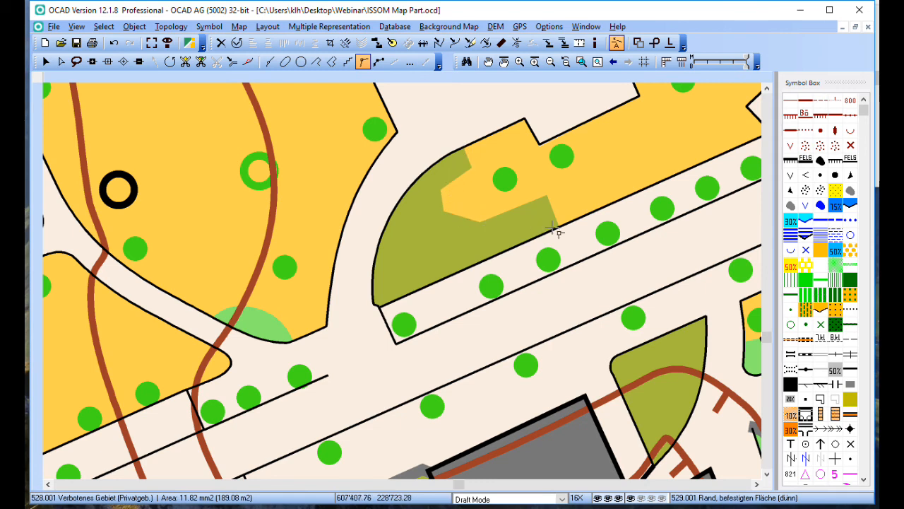
click(464, 147)
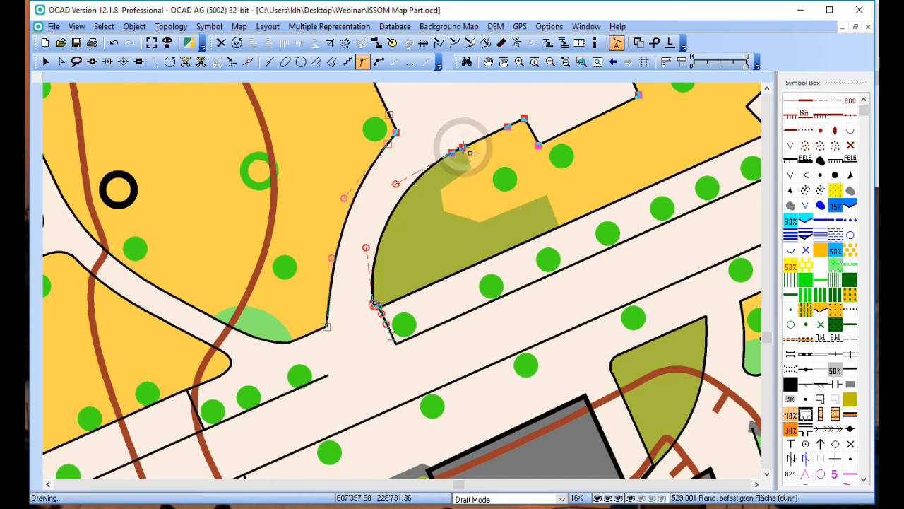
click(463, 147)
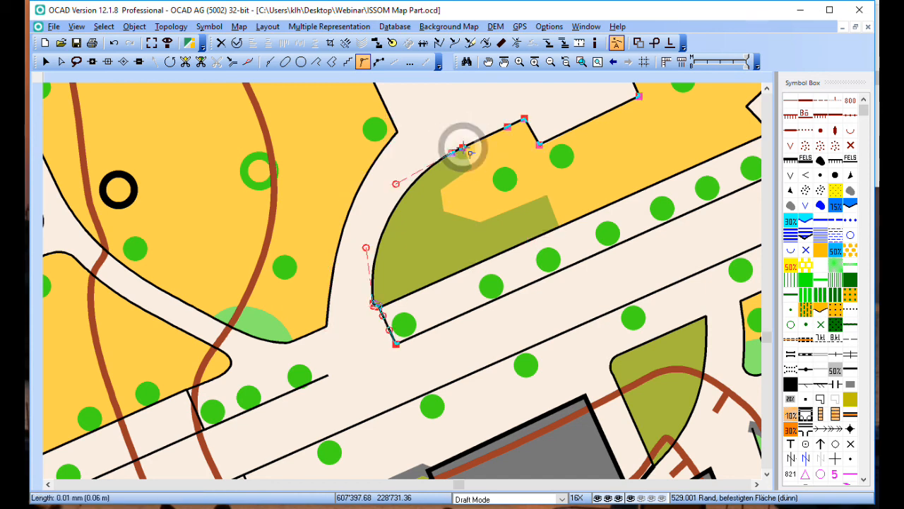
click(463, 147)
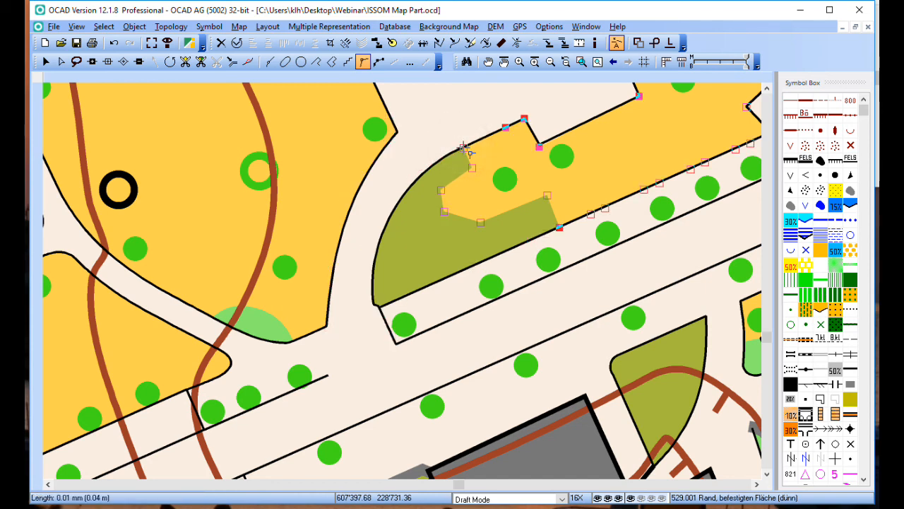
click(464, 147)
click(463, 147)
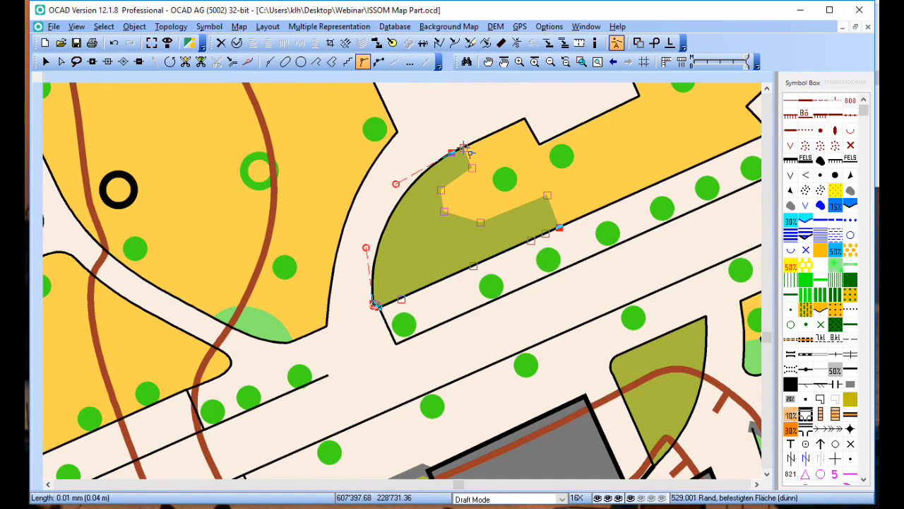
drag(463, 147, 560, 227)
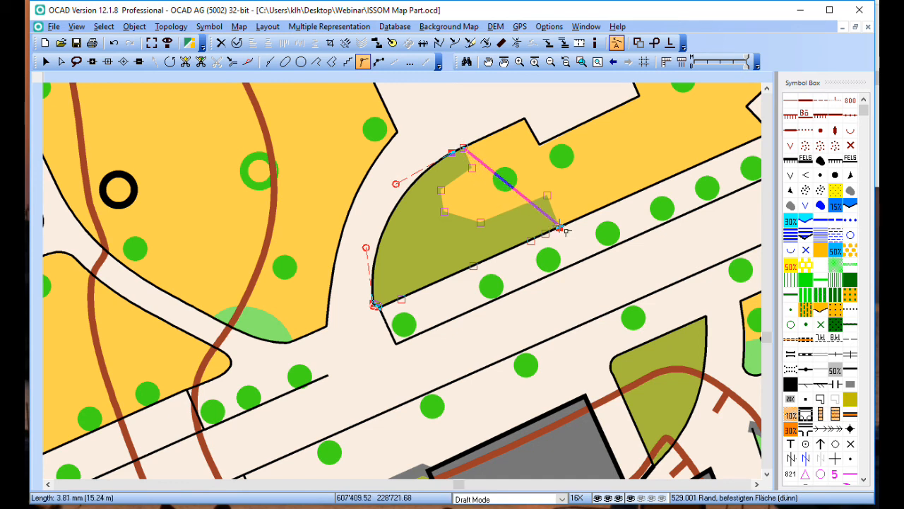
drag(559, 227, 559, 227)
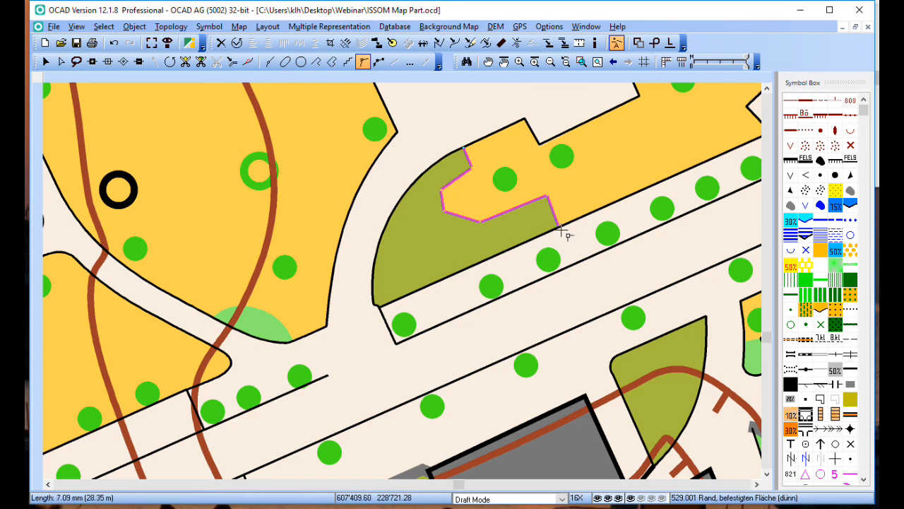
key(Escape)
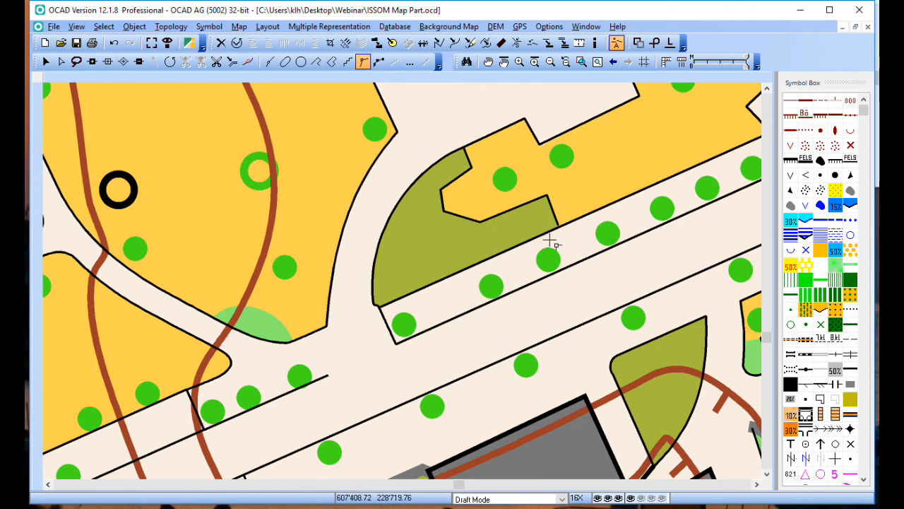
Select the western contour line crossing the stairs south of the road and cut a gap in it across the stairway and grey strip.
scroll(545, 239, down, 2)
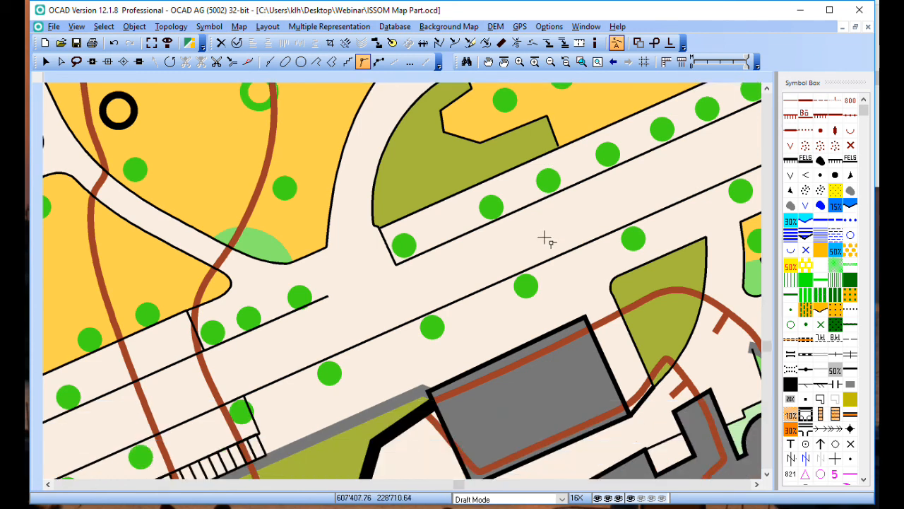
scroll(543, 240, down, 1)
key(F6)
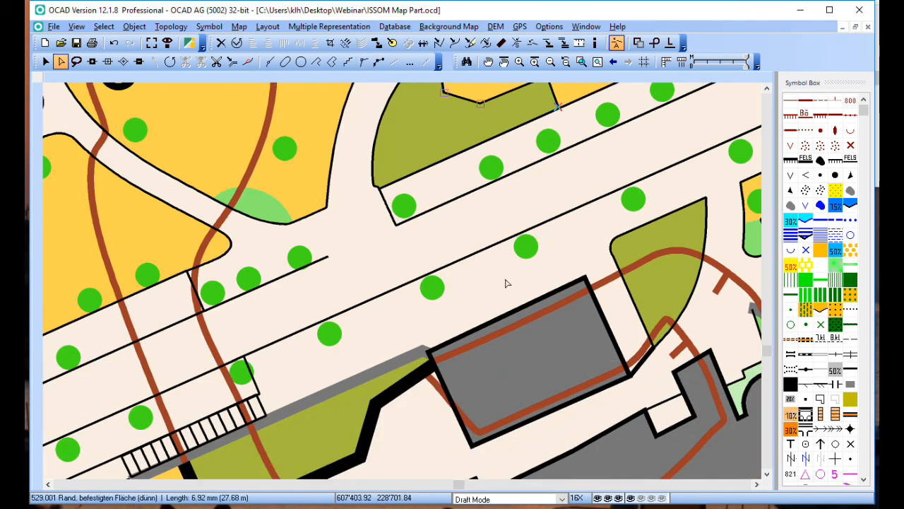
scroll(507, 282, down, 3)
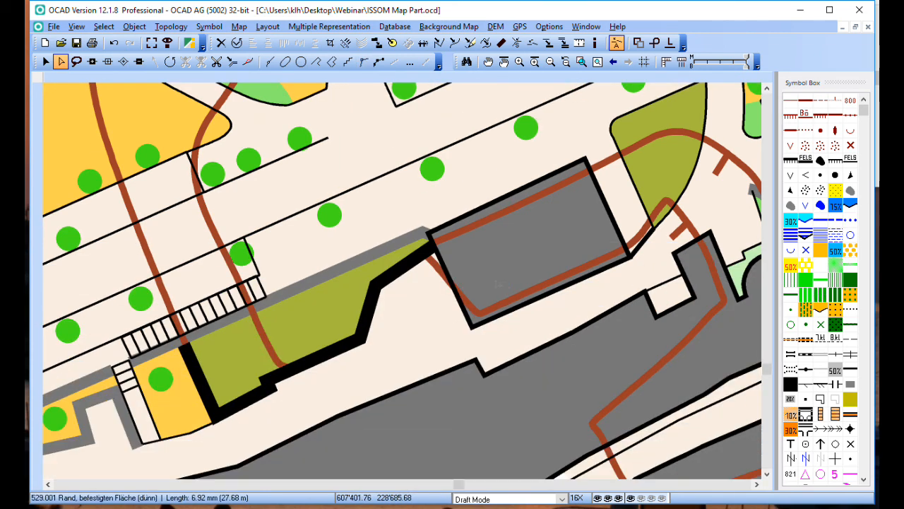
scroll(318, 262, left, 5)
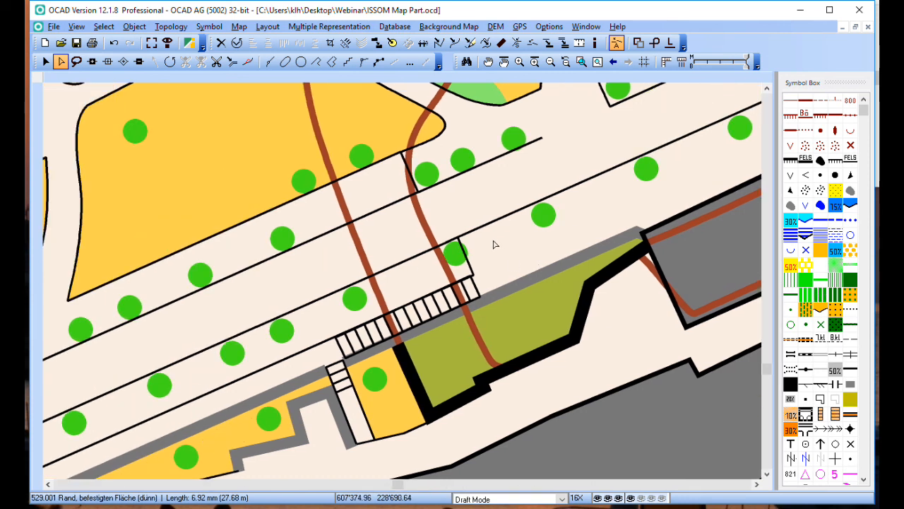
scroll(488, 240, down, 1)
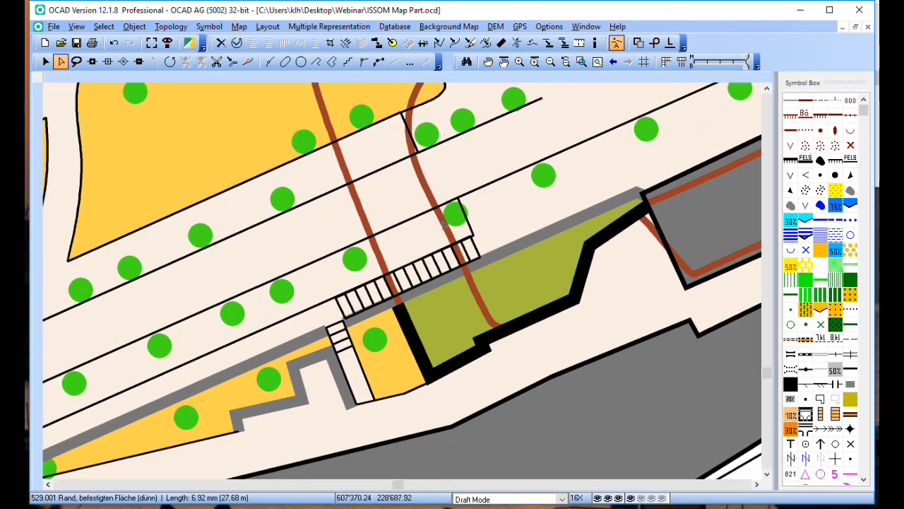
click(381, 261)
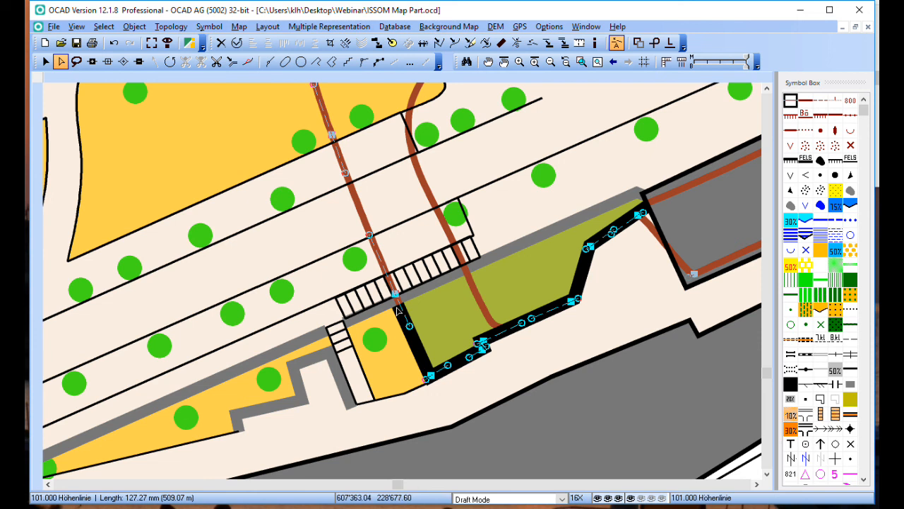
click(216, 62)
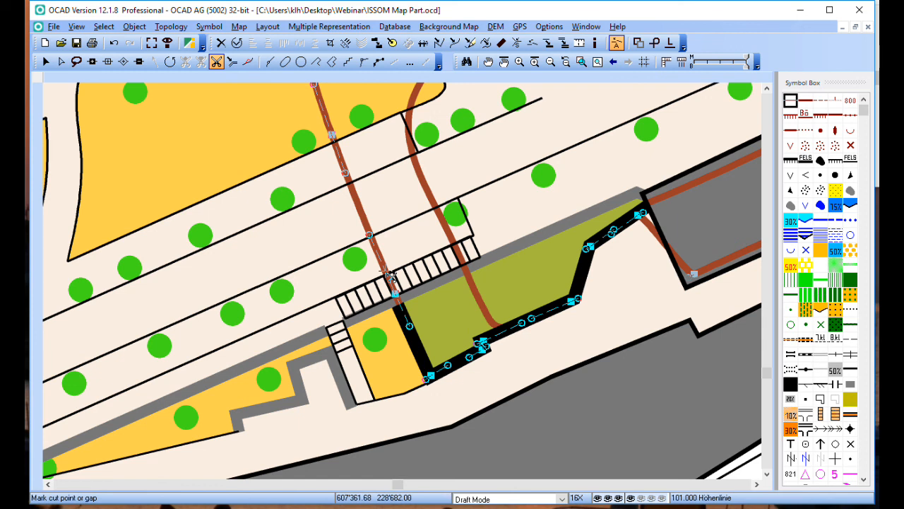
click(387, 273)
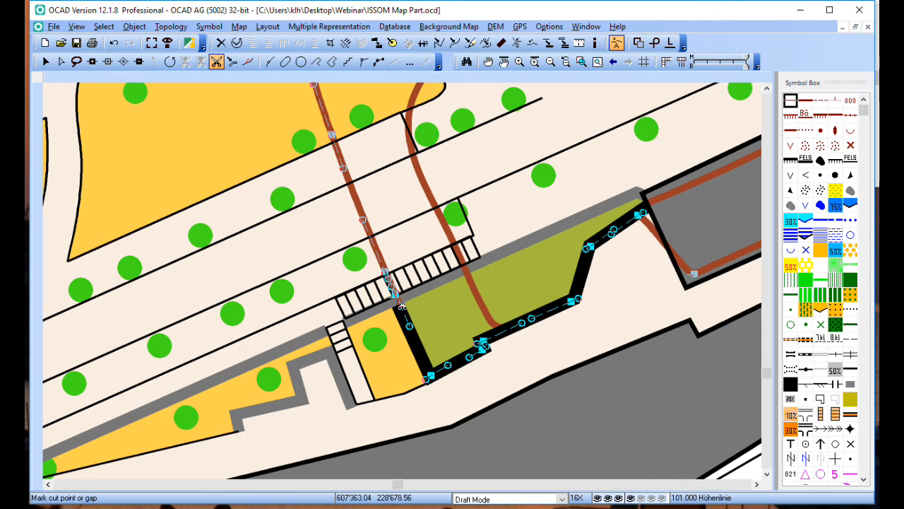
click(397, 299)
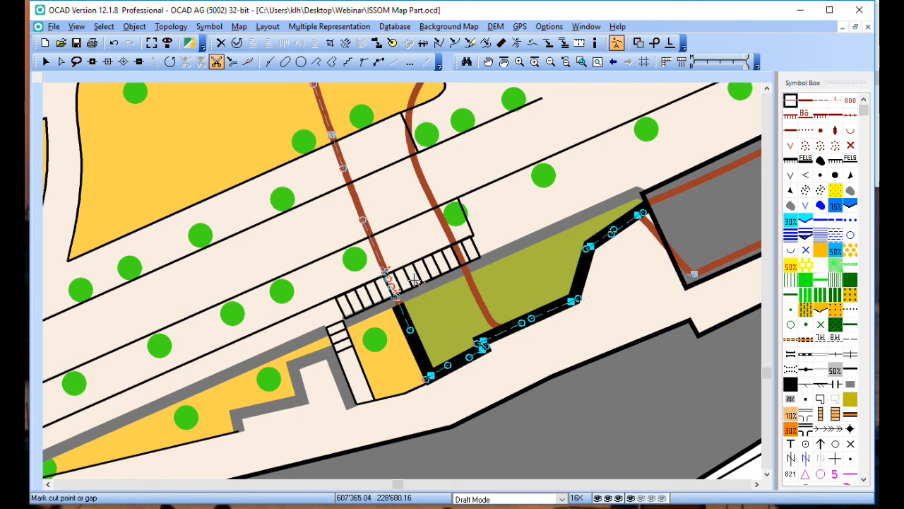
Select the eastern contour line crossing the same stairs, cut a gap in it across the stairway, and deselect it.
click(439, 232)
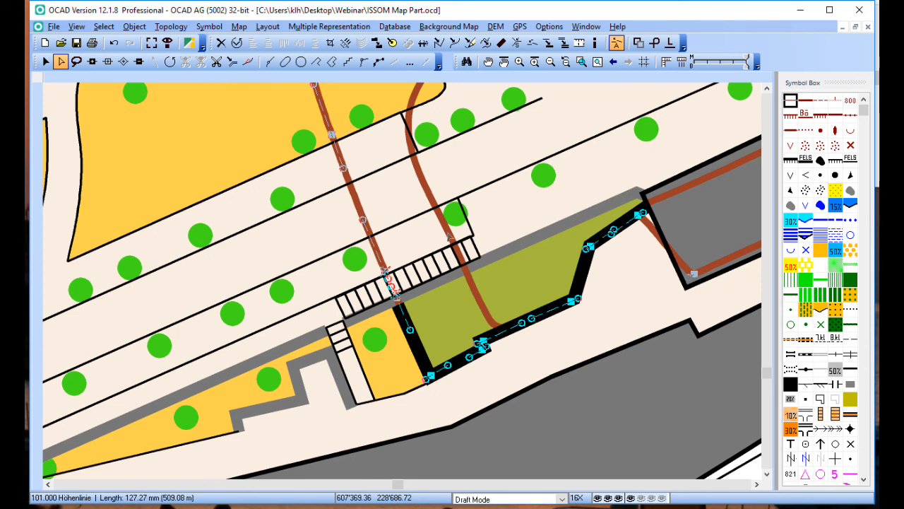
click(450, 235)
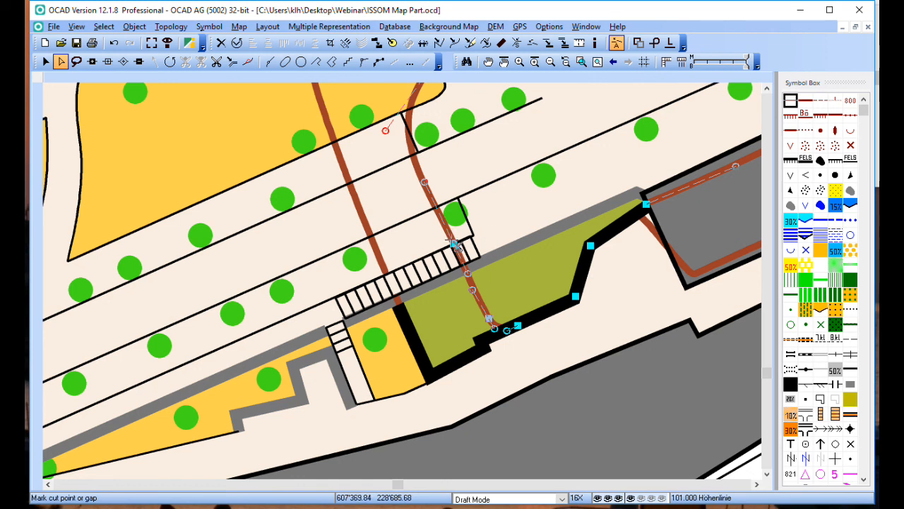
click(453, 241)
drag(464, 269, 465, 268)
right_click(508, 225)
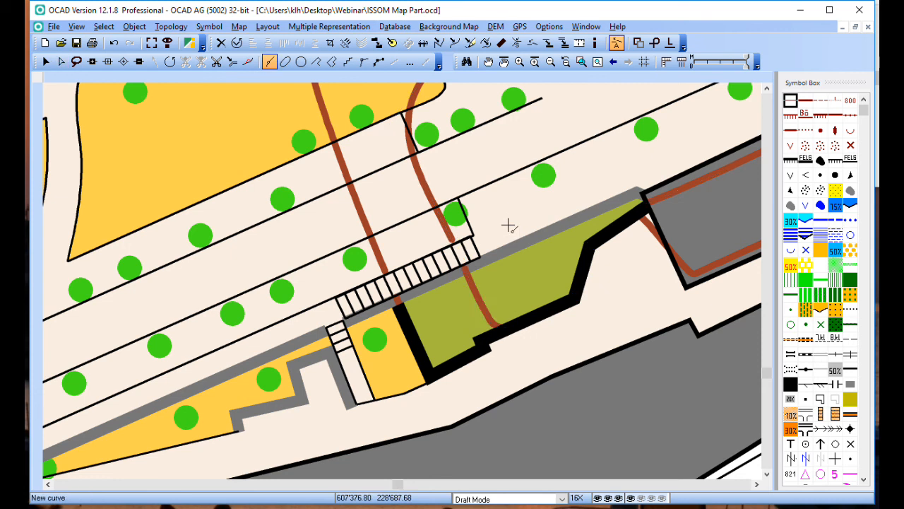